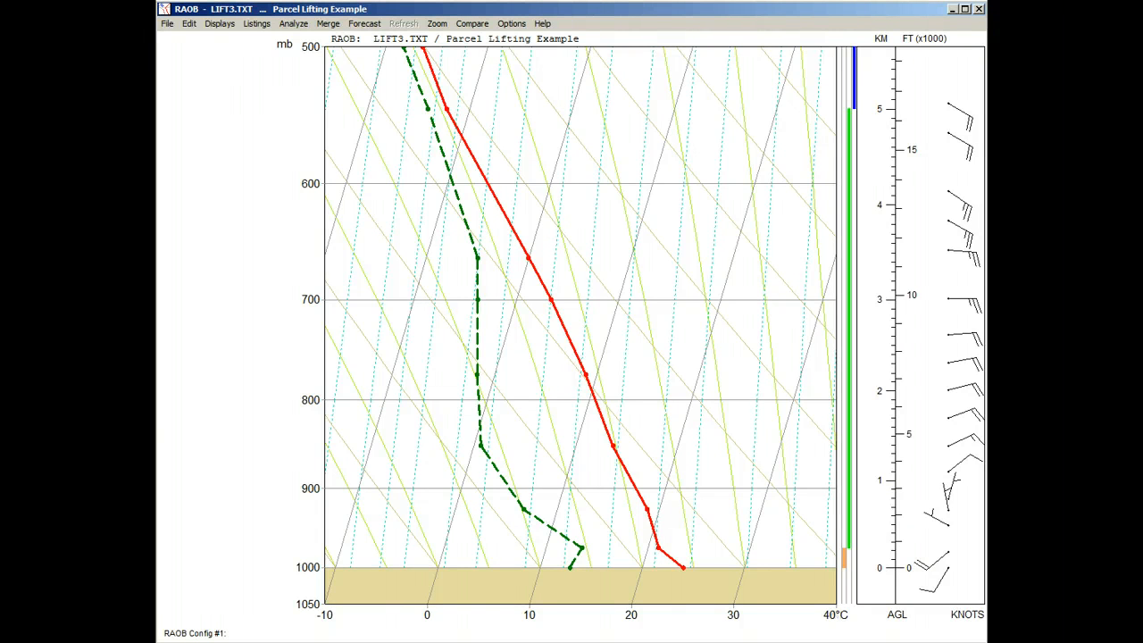
Display the significant levels and the lifted parcel trace on the sounding diagram
right_click(230, 120)
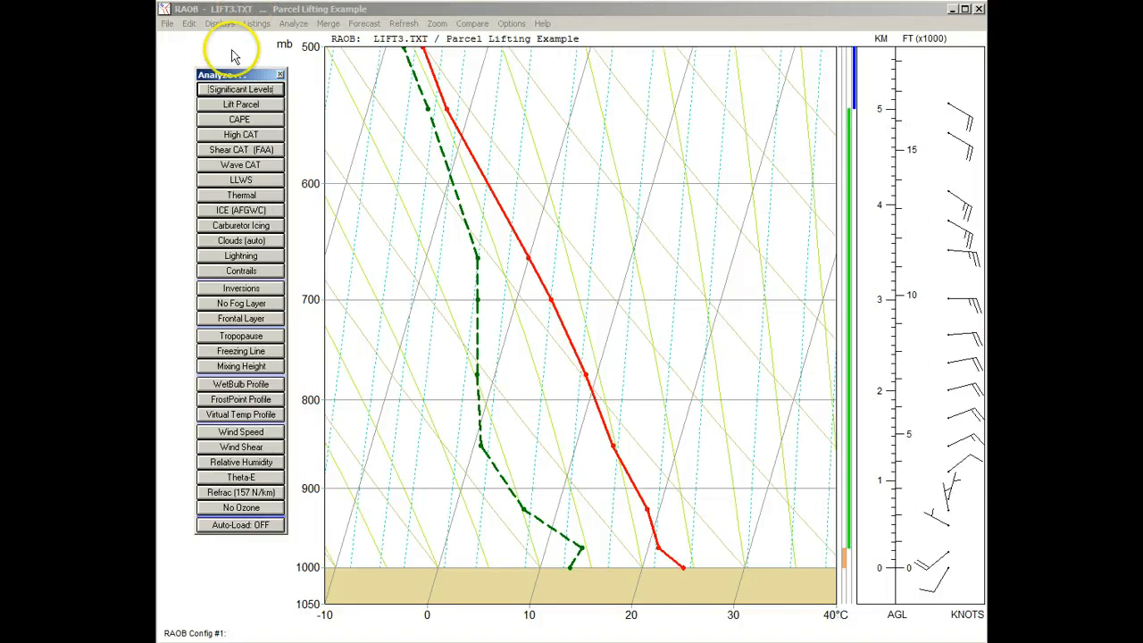
click(241, 91)
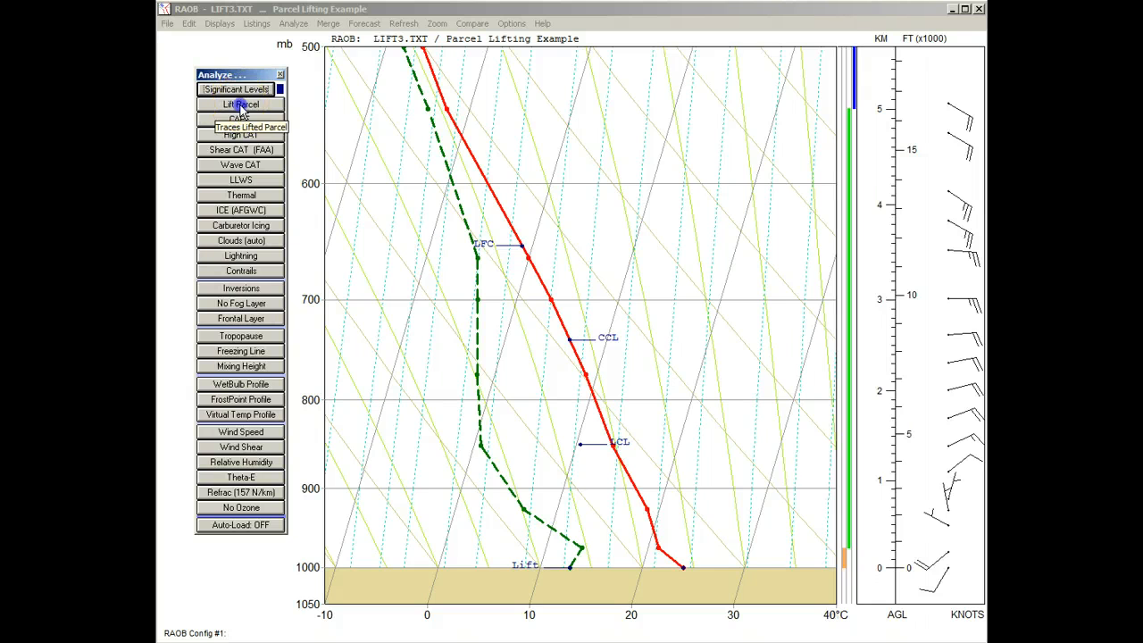
click(239, 104)
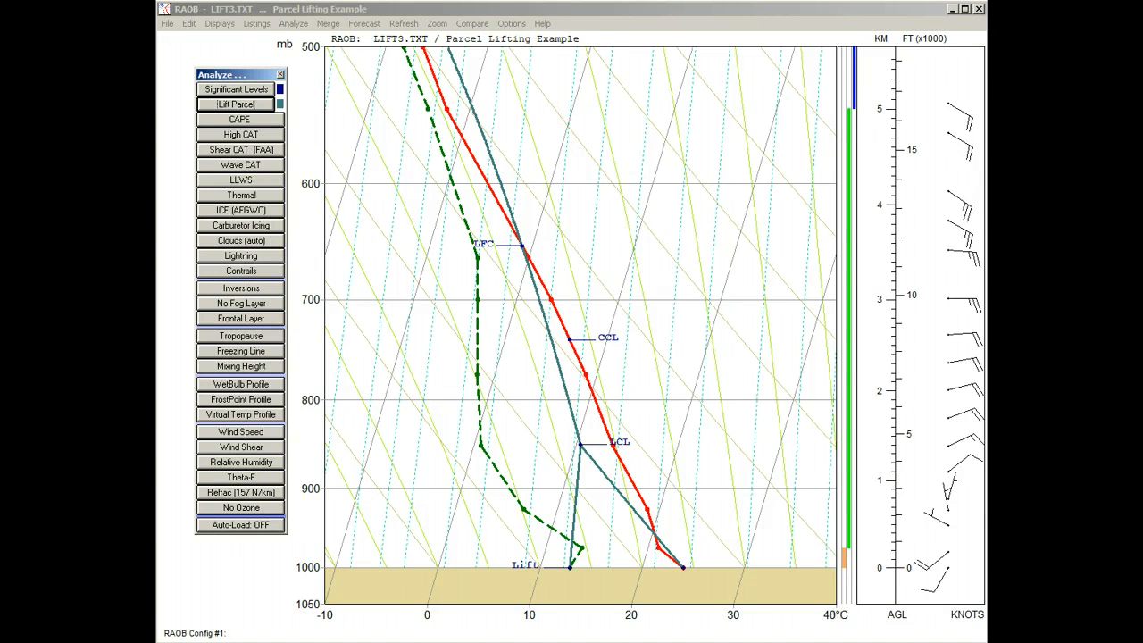
Set the lifted parcel level to Most Unstable (MUCAPE) in the parcel lifting options and apply it to the diagram
right_click(236, 105)
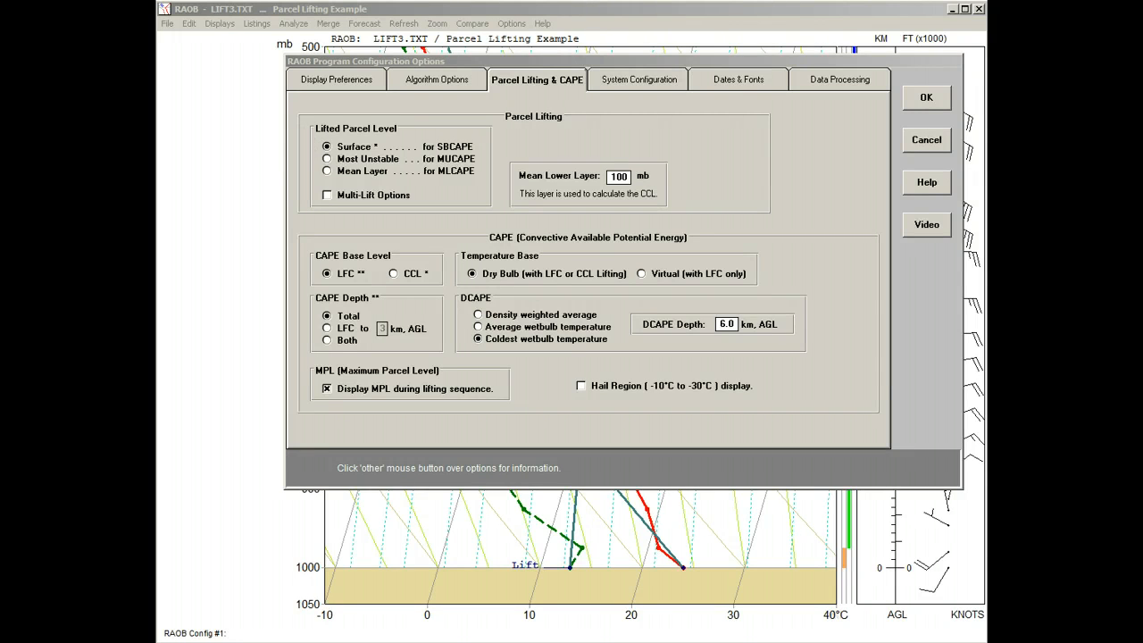
click(327, 158)
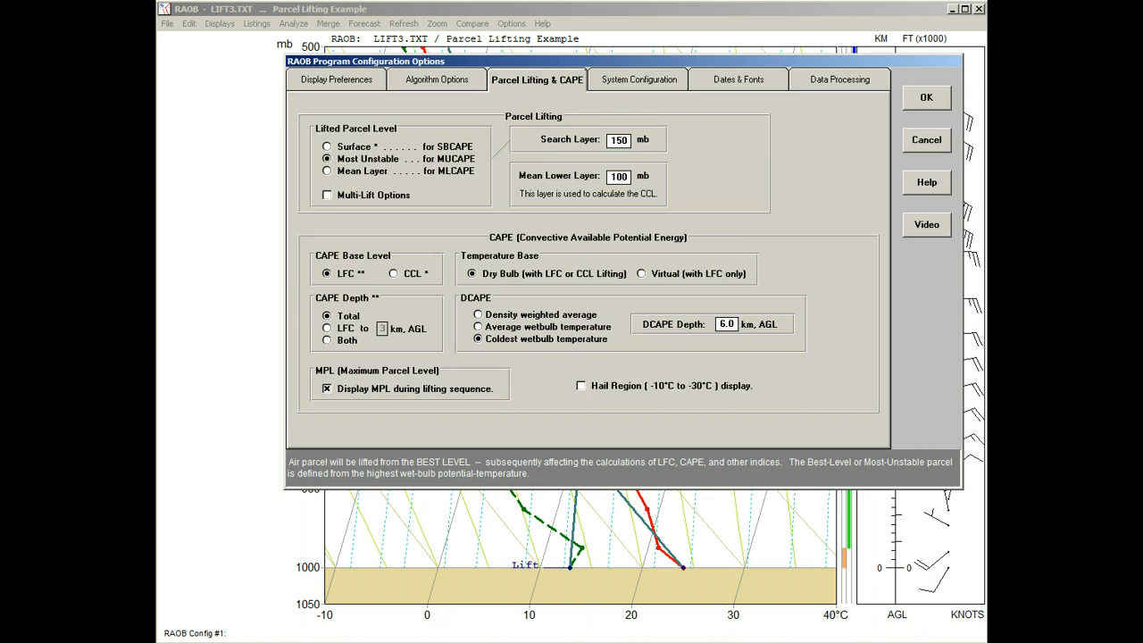
click(926, 97)
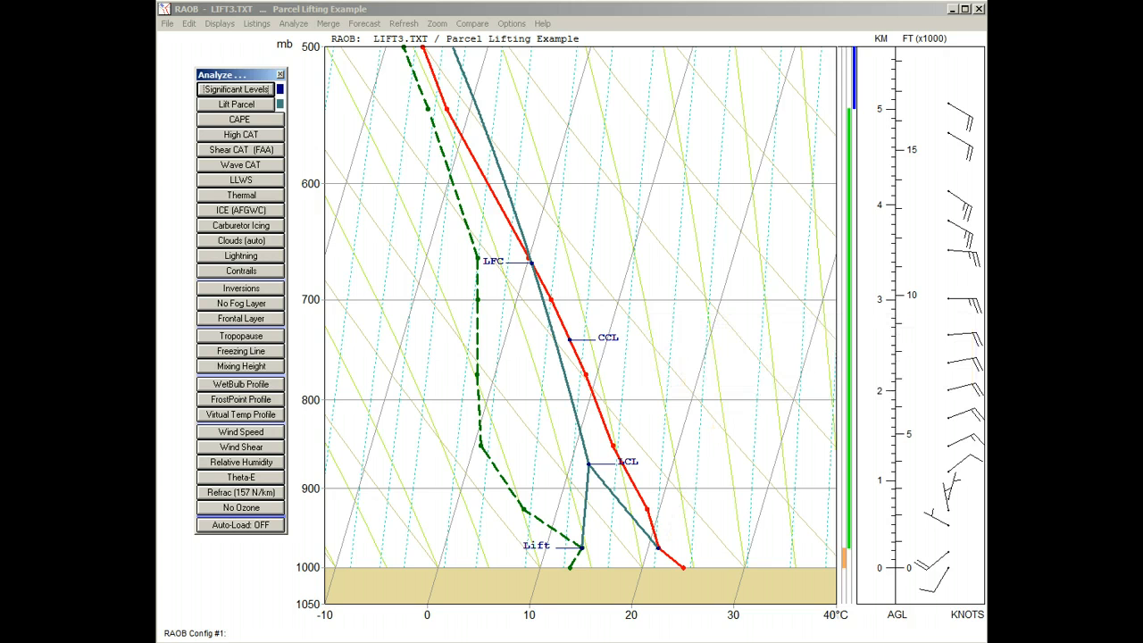
Change the lifted parcel level to Mean Layer (MLCAPE) and apply it to the diagram
right_click(246, 105)
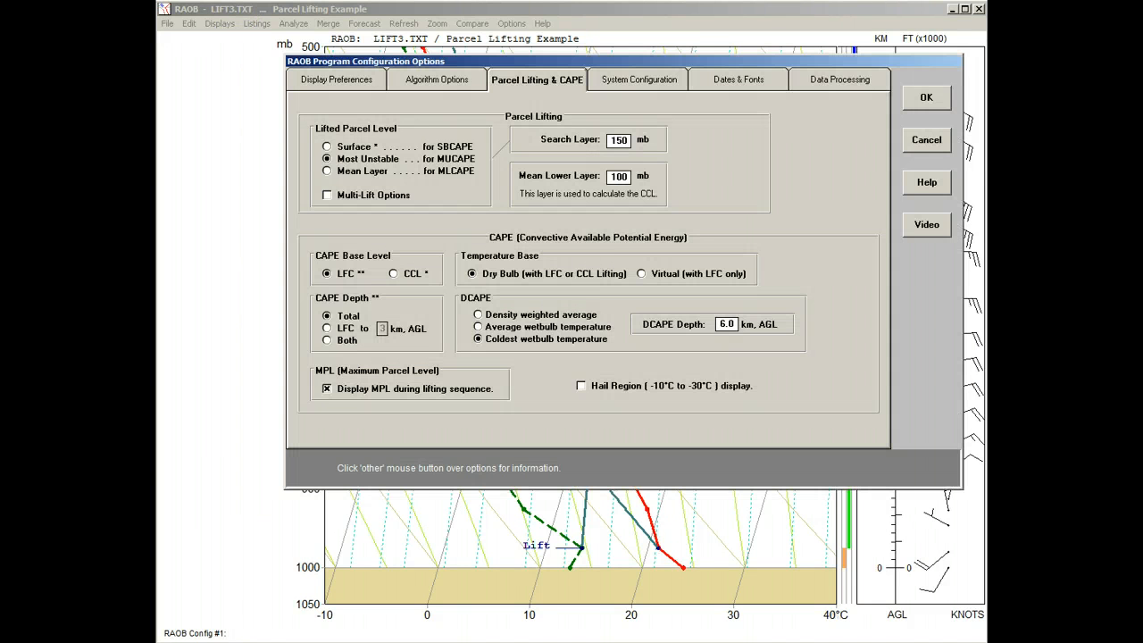
click(327, 171)
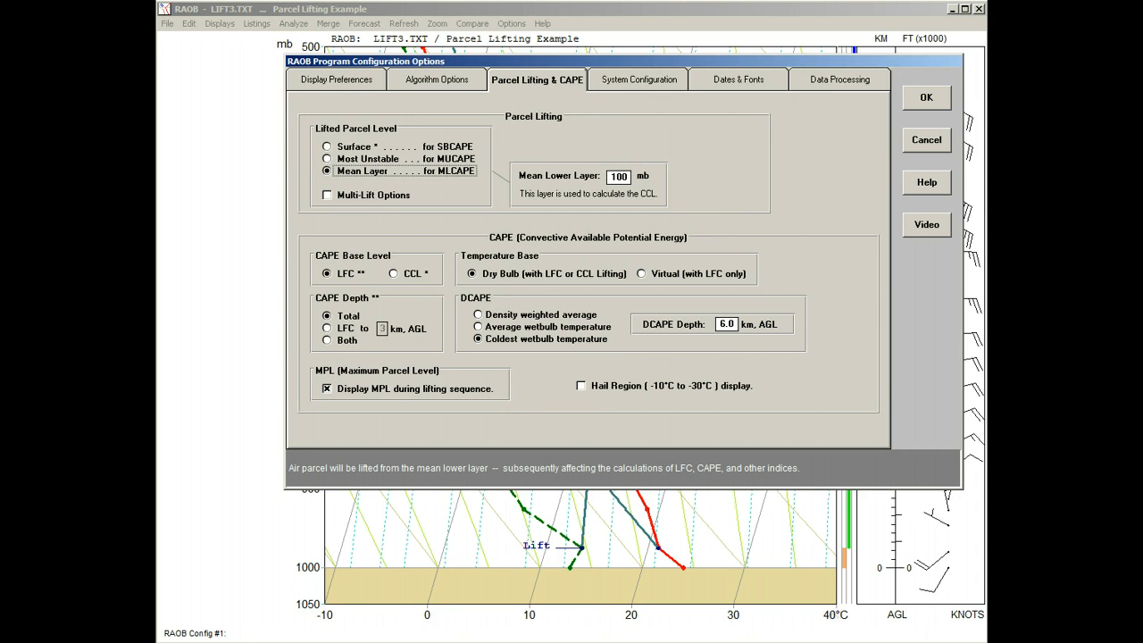
click(925, 97)
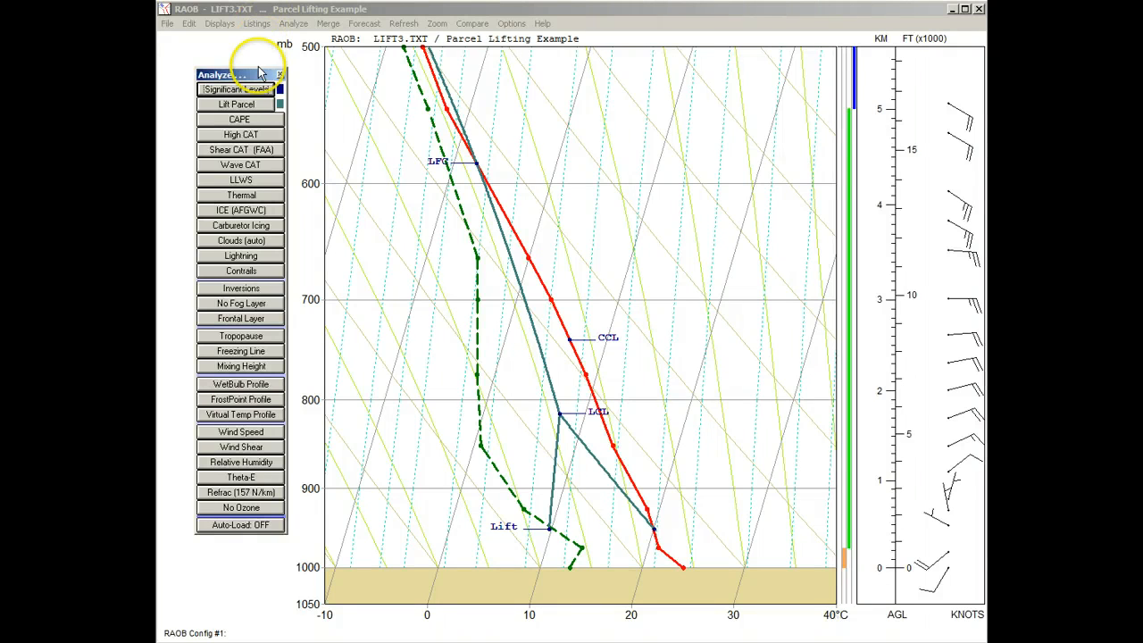
Clear the significant levels and parcel trace, and set parcel lifting to Surface (SBCAPE) with Multi-Lift Options enabled
click(257, 105)
click(257, 105)
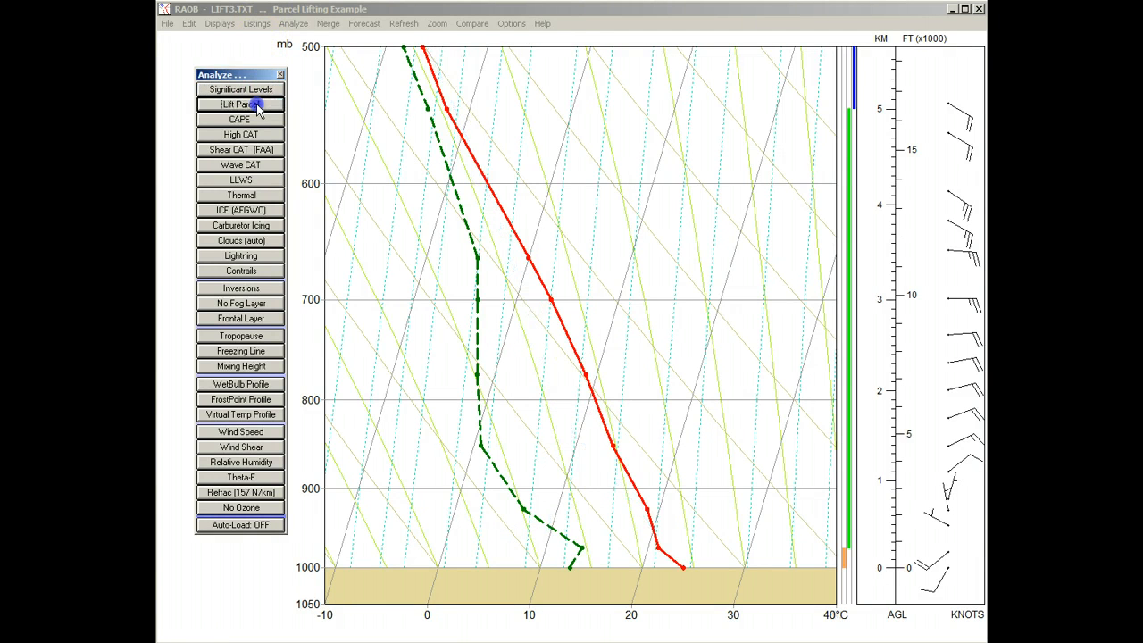
right_click(257, 103)
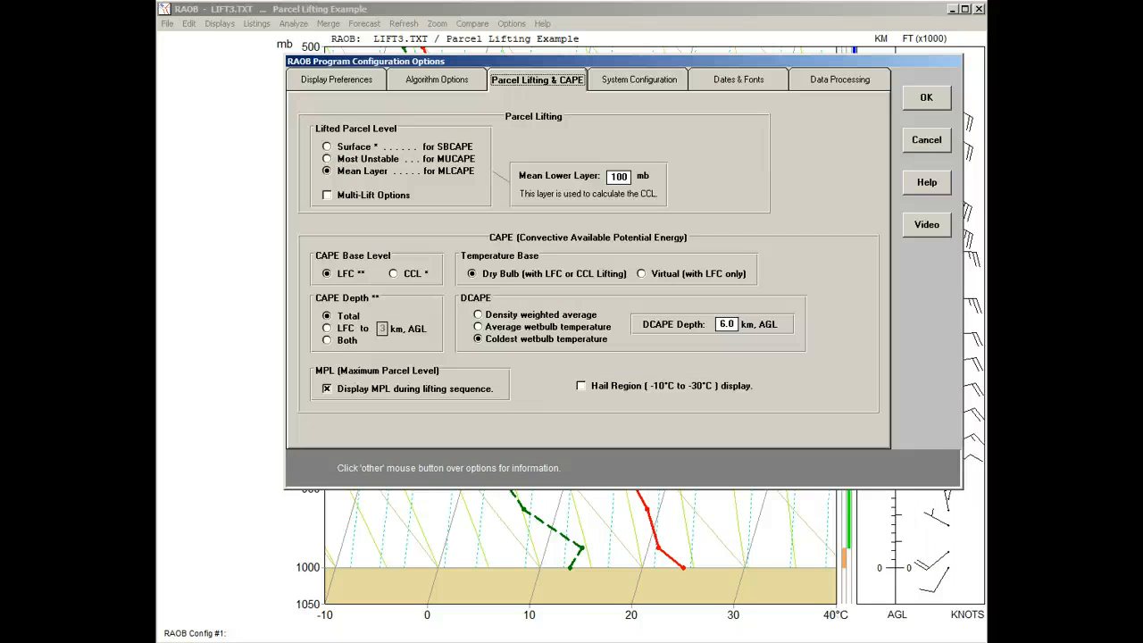
click(327, 147)
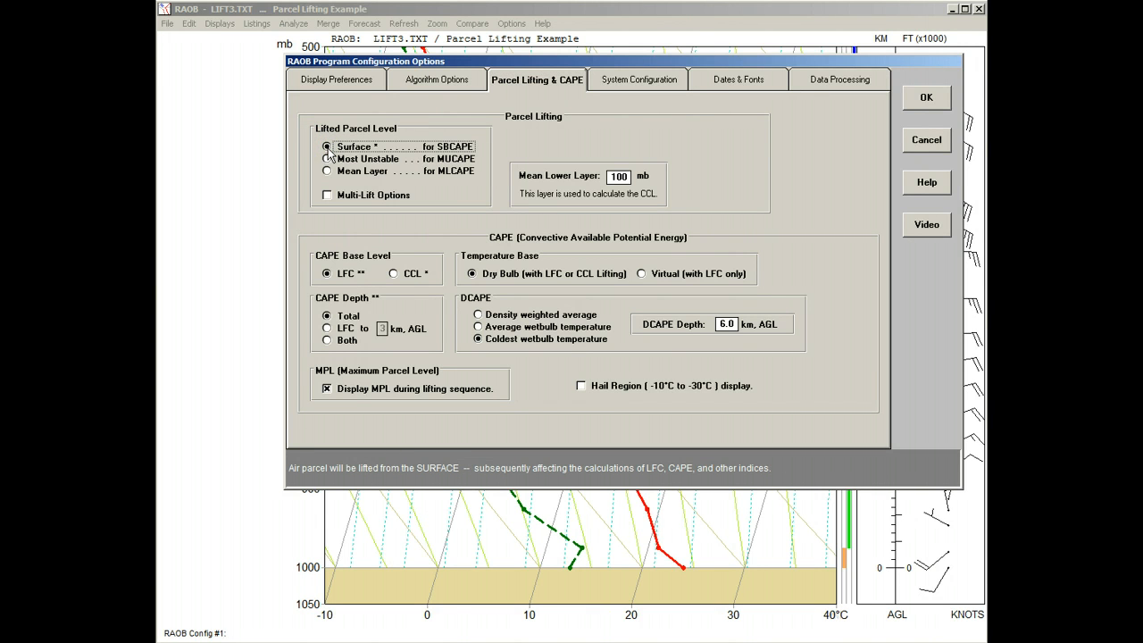
click(327, 197)
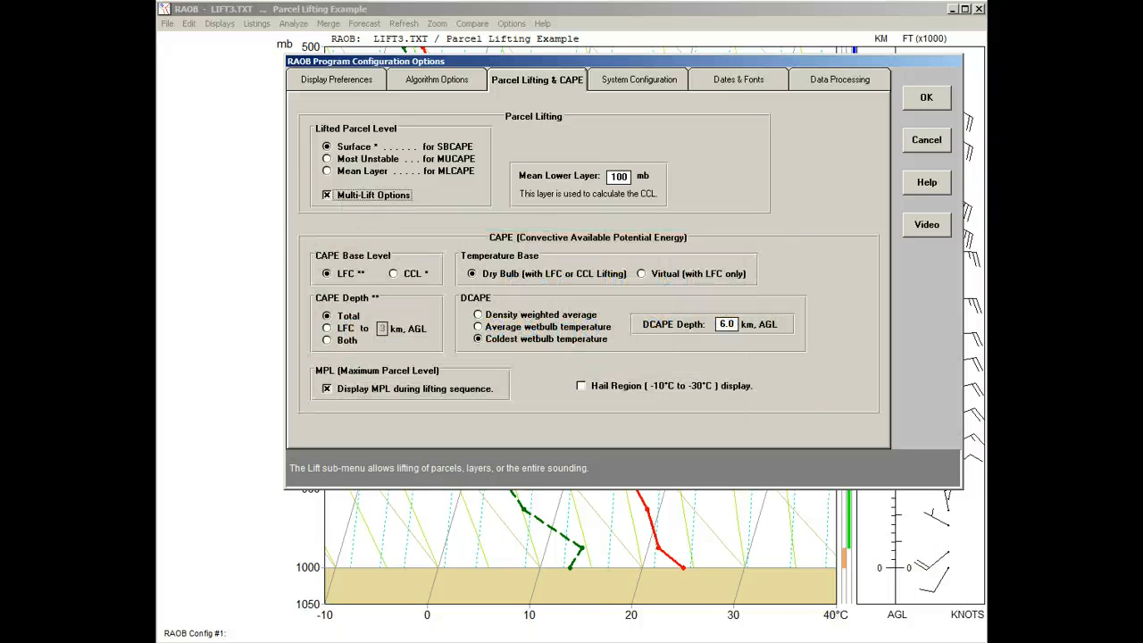
click(923, 100)
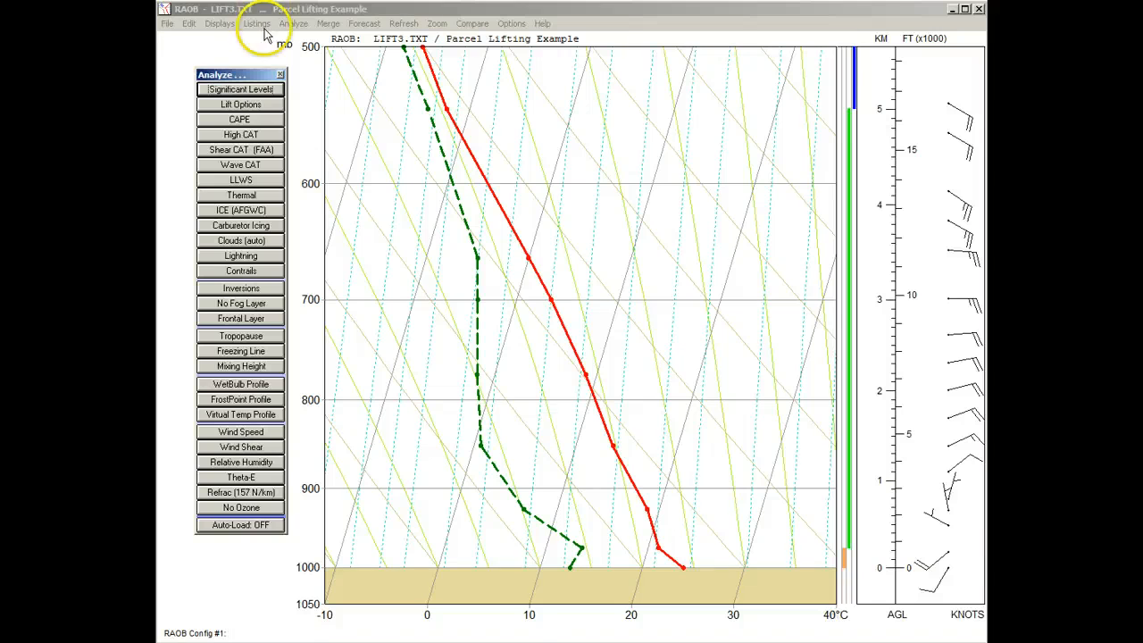
Open the lifting options and plot lifted parcels from the default surface level and from 900 mb
click(270, 111)
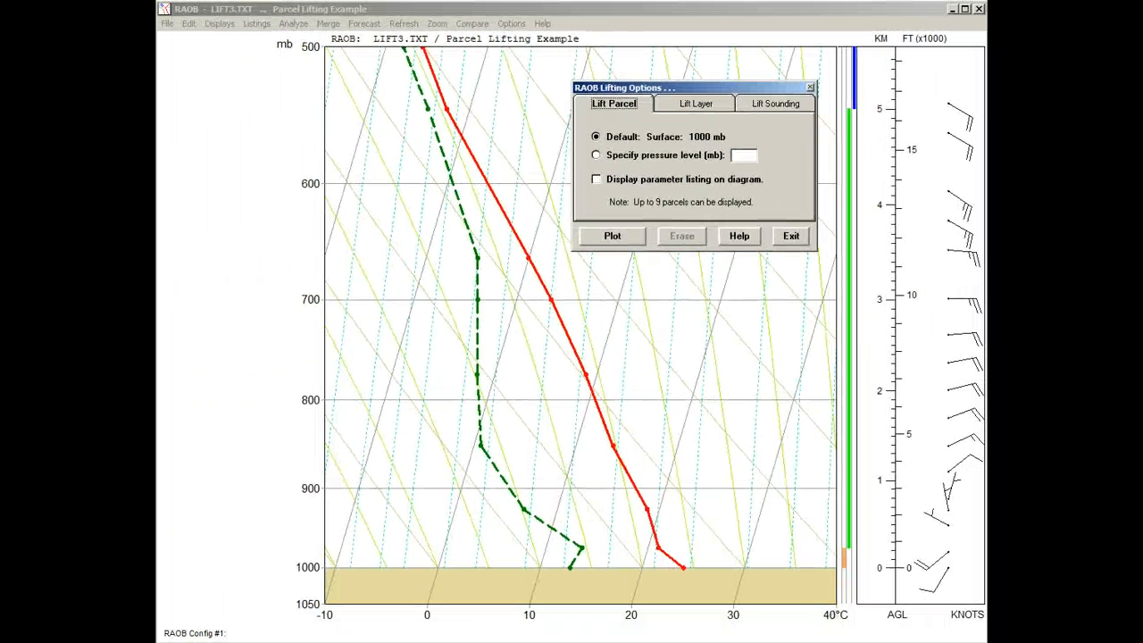
click(622, 236)
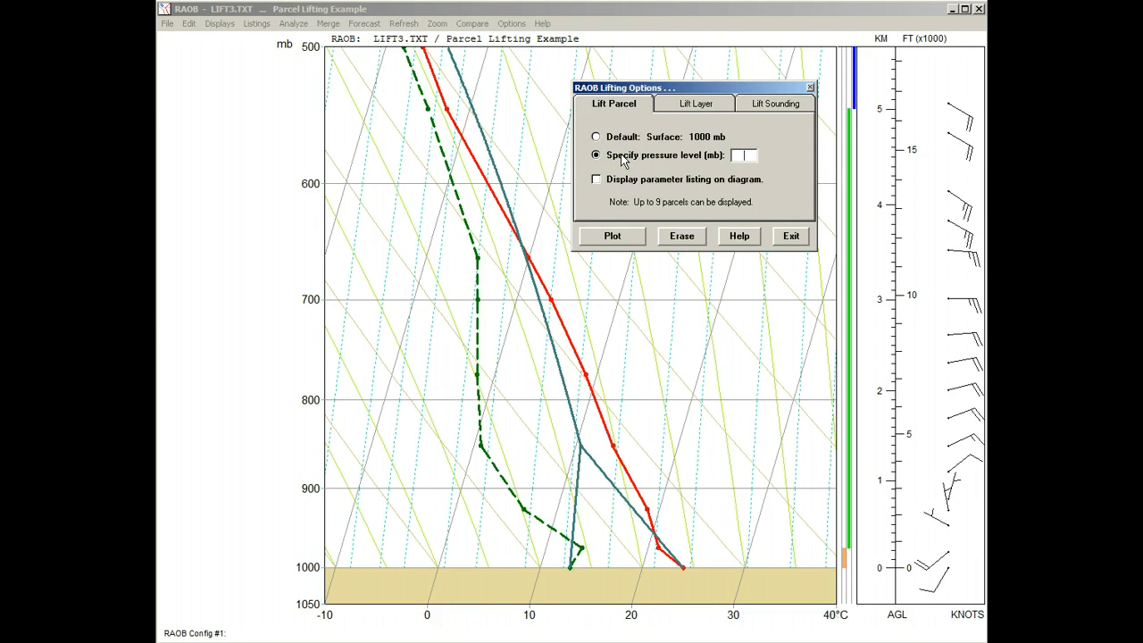
click(744, 156)
text(900)
click(631, 239)
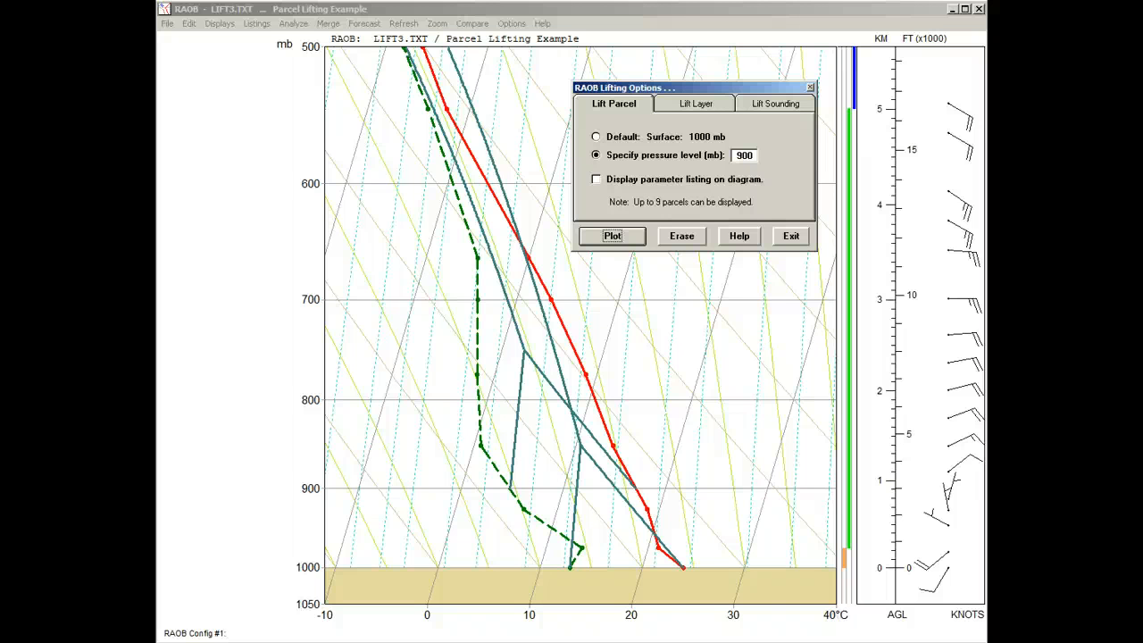
Enable the parameter listing on the diagram and erase the plotted parcels
click(596, 180)
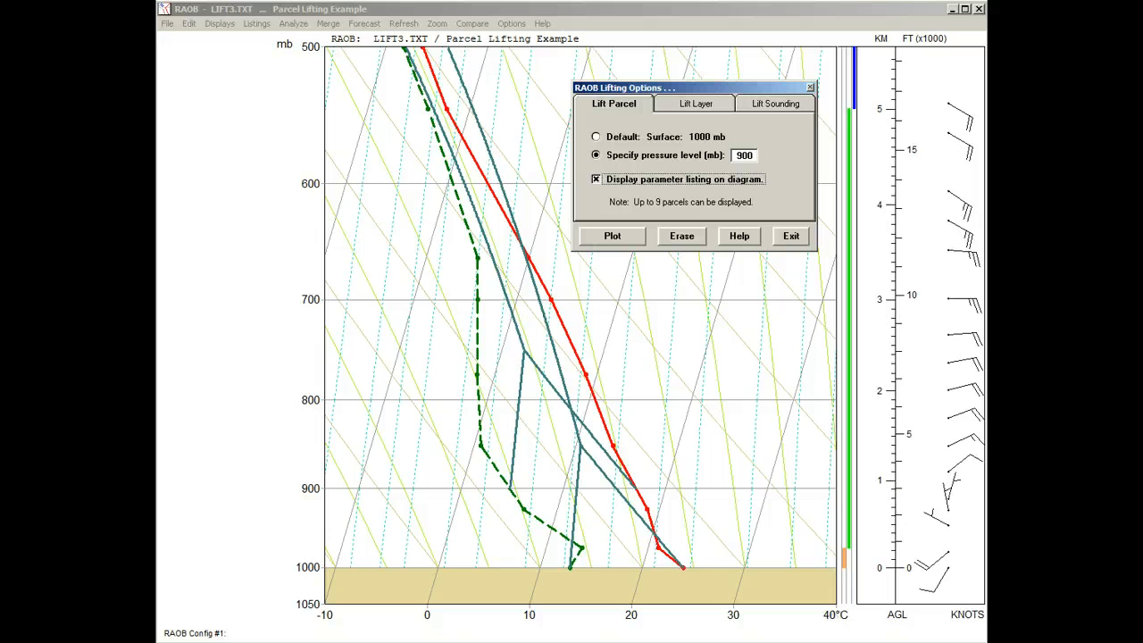
click(714, 136)
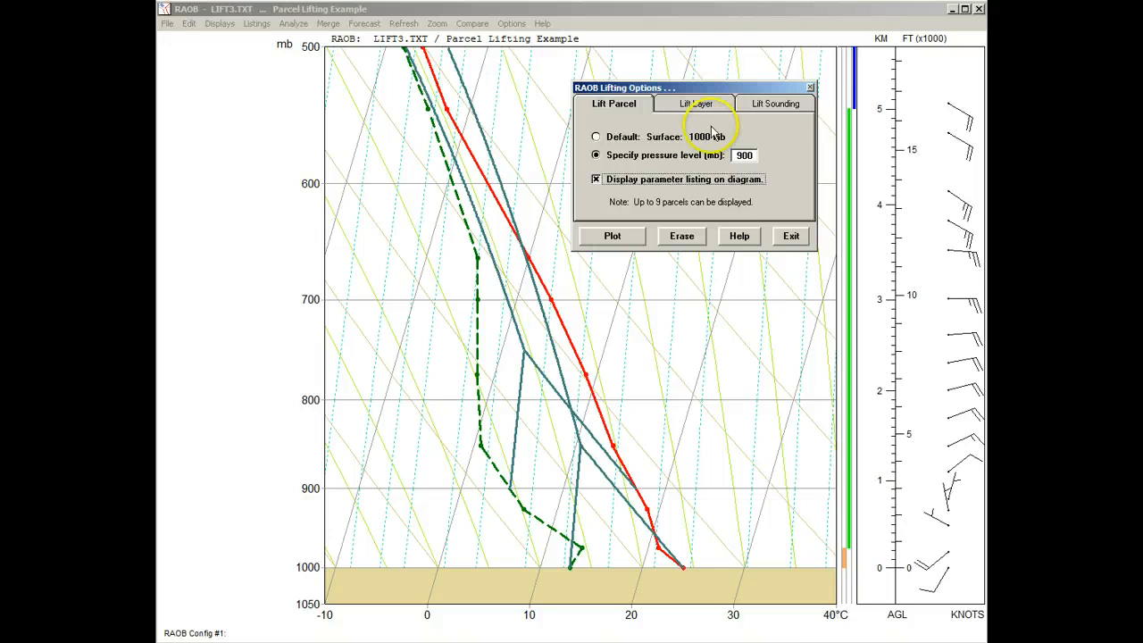
click(682, 238)
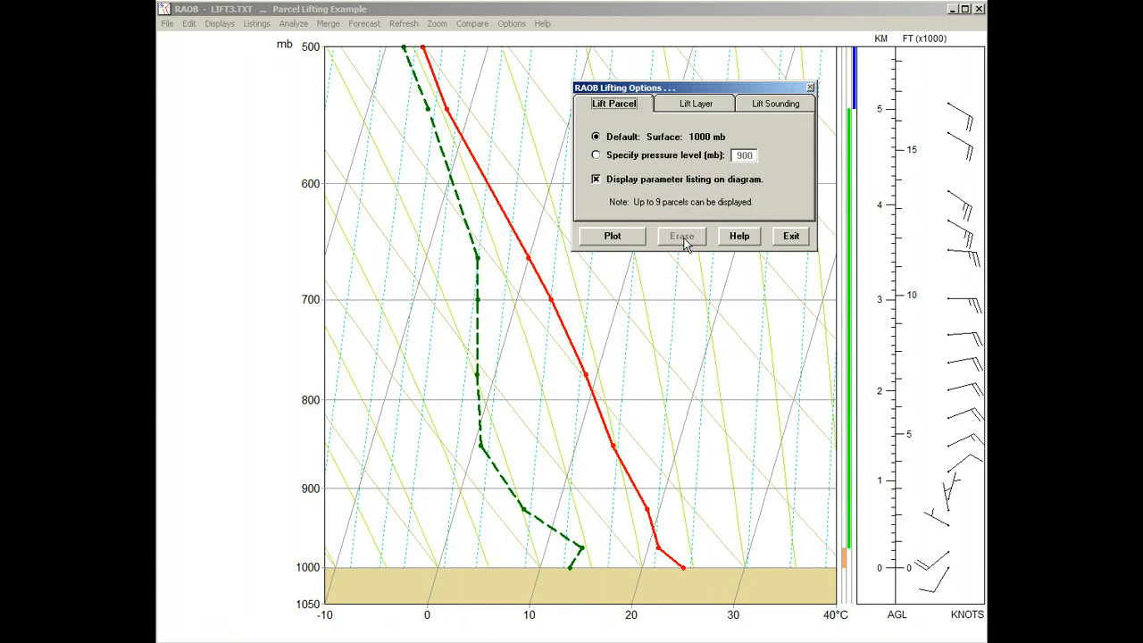
Plot lifted parcels with their parameter listing for the default surface, 900 mb and 990 mb levels
click(638, 239)
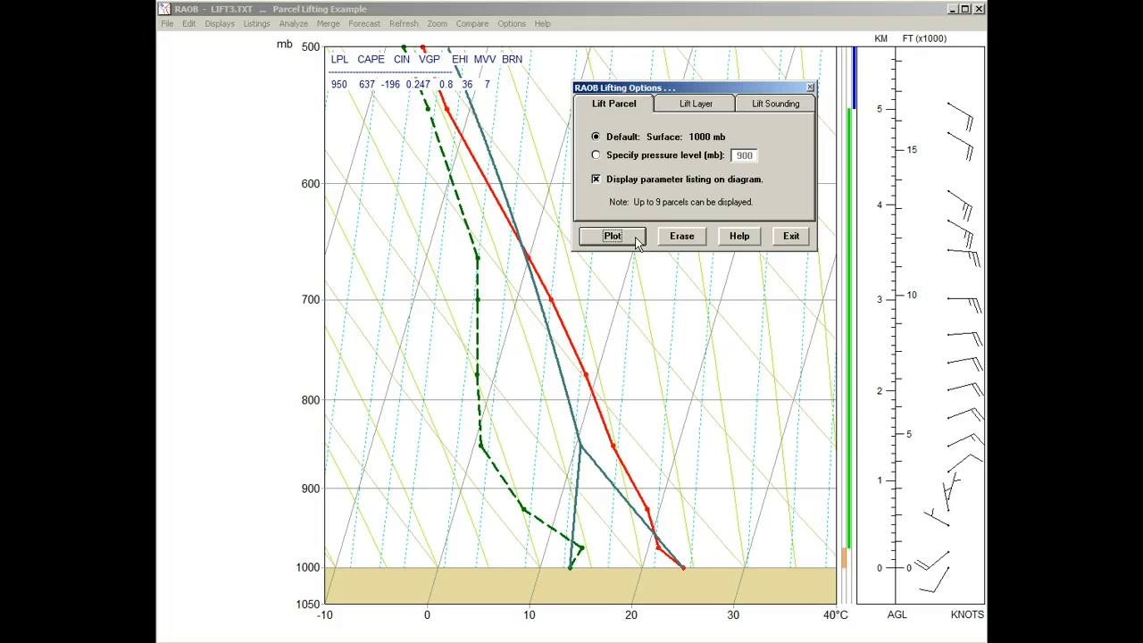
click(596, 155)
click(604, 239)
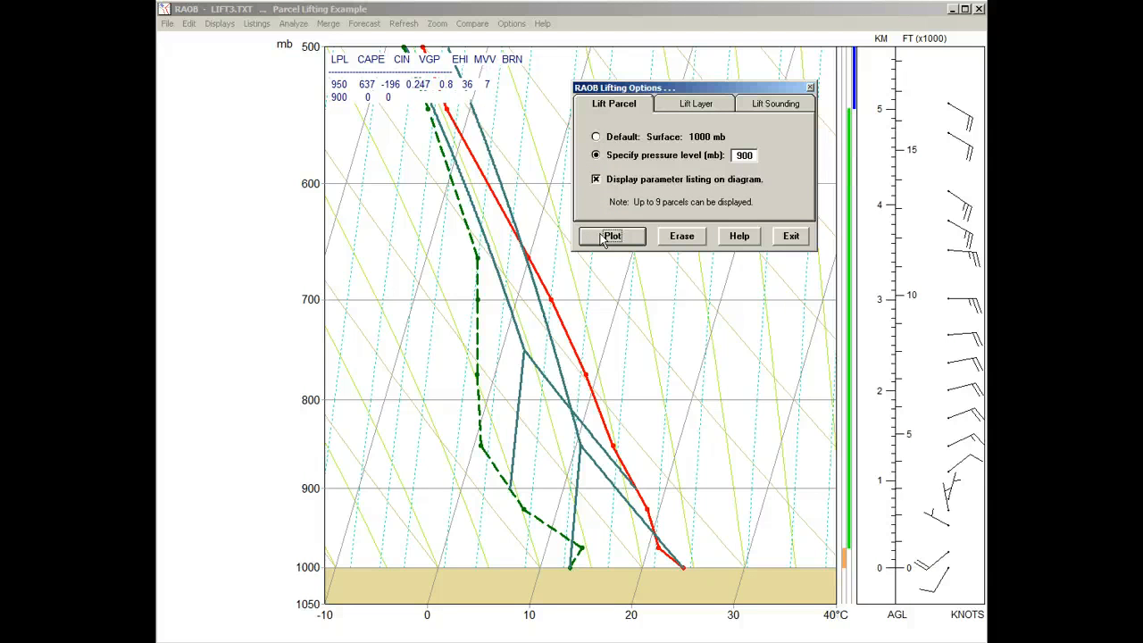
double_click(750, 155)
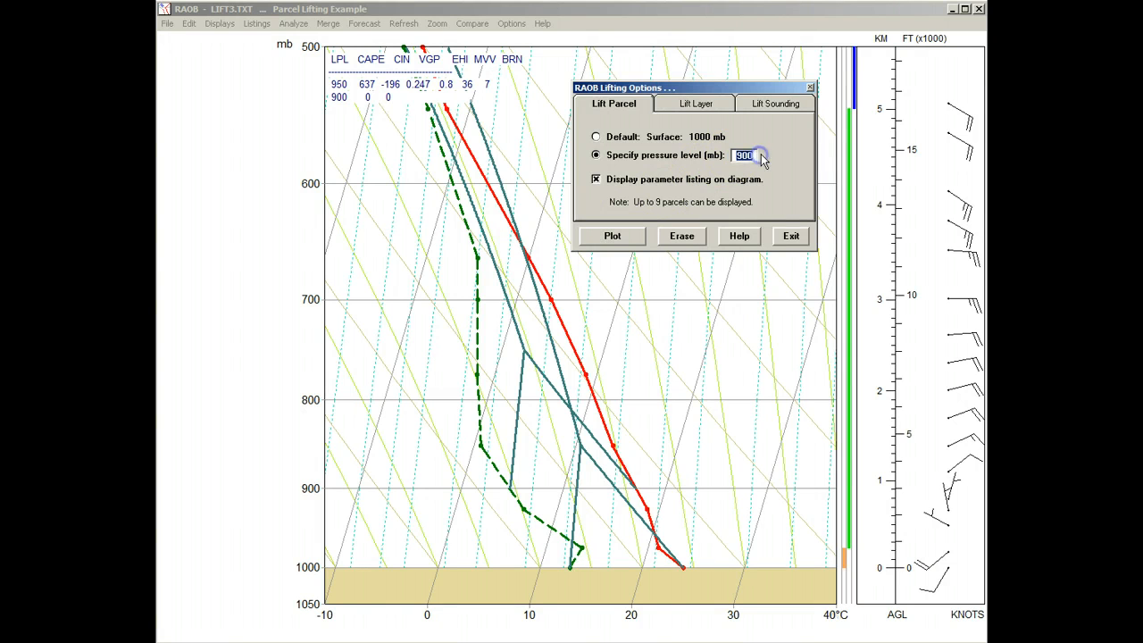
text(990)
click(612, 232)
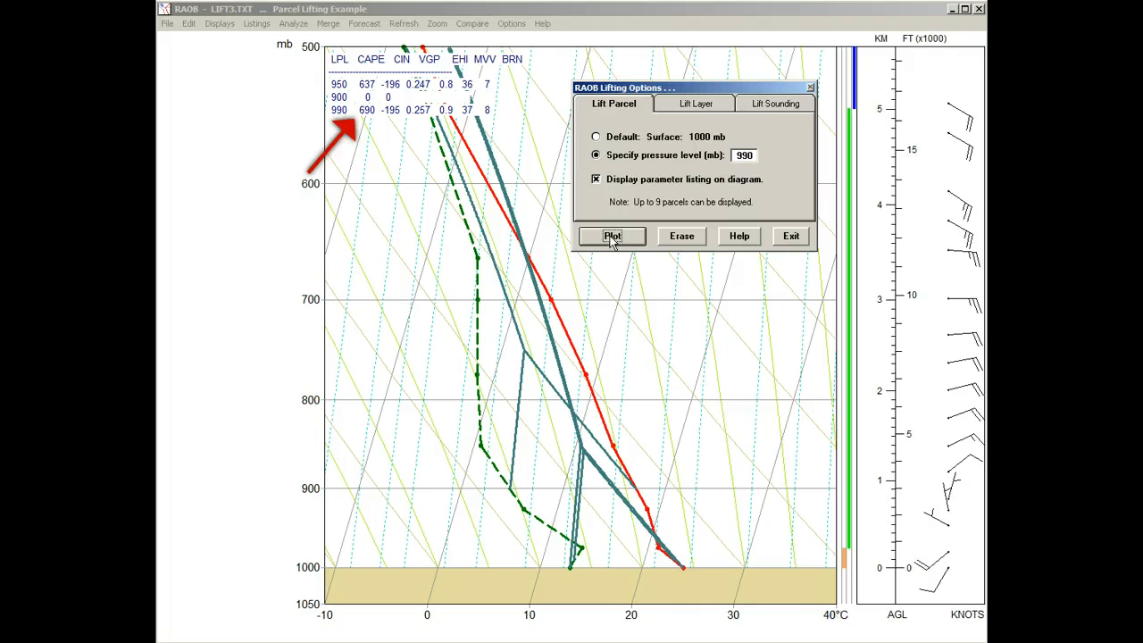
click(613, 237)
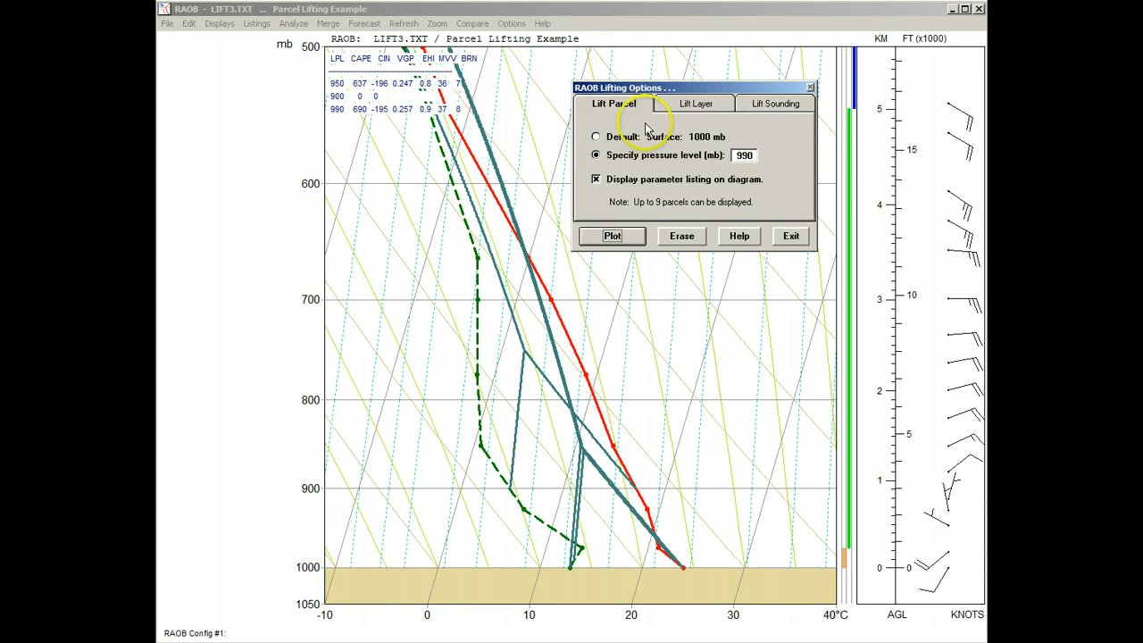
Erase the parcel plots and set up a layer lift of the 600–800 mb layer by 100 mb
click(677, 237)
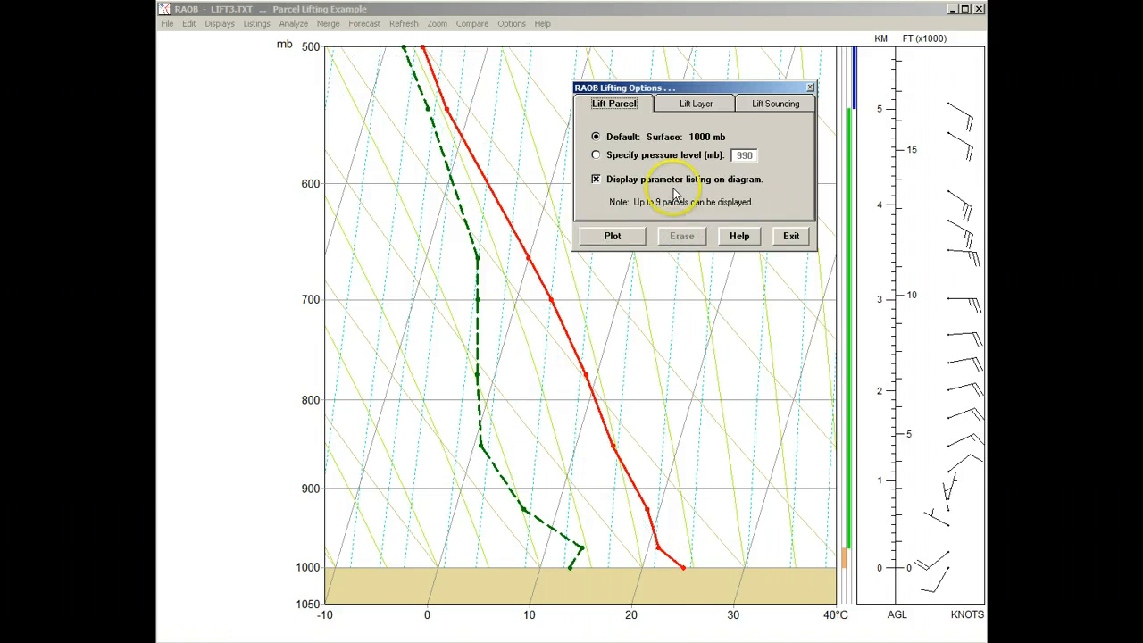
click(695, 104)
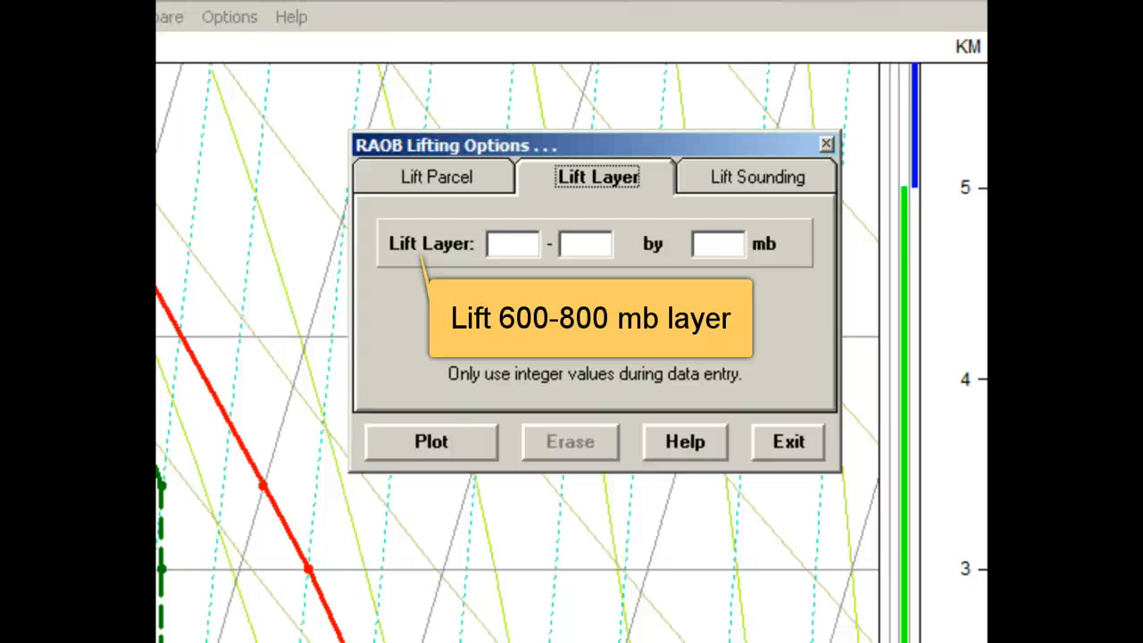
click(521, 238)
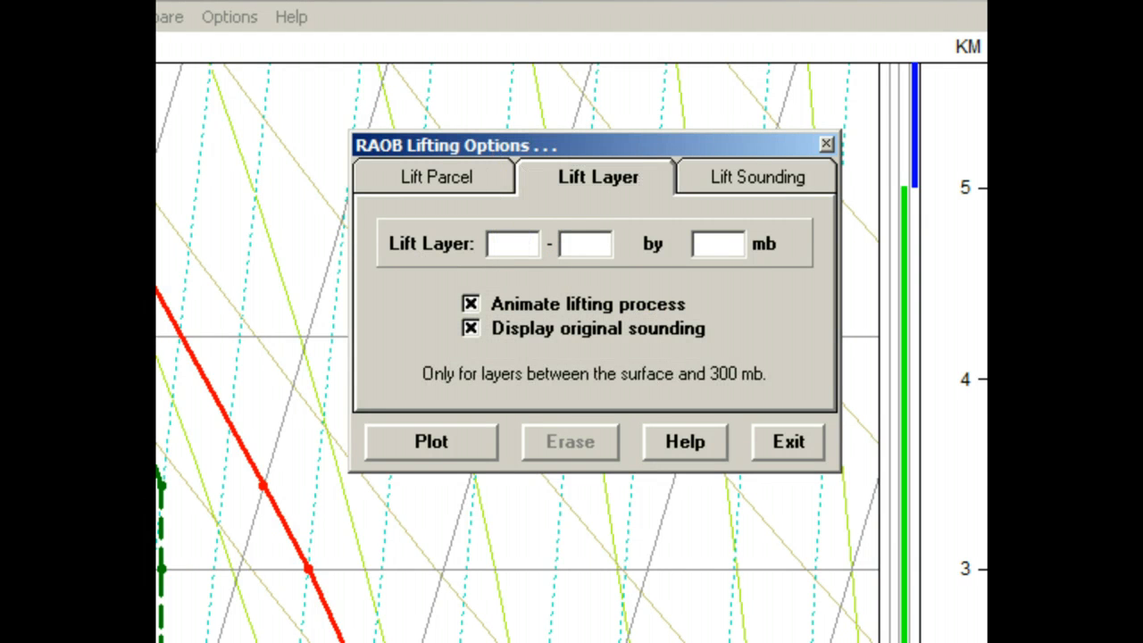
text(600)
key(Tab)
text(800)
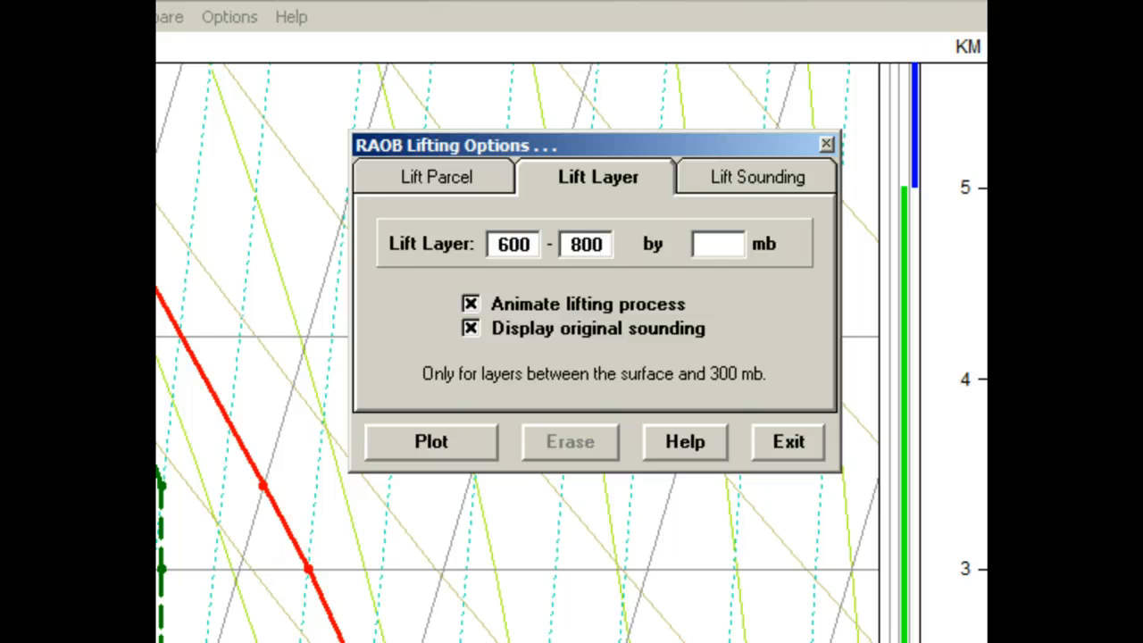
key(Tab)
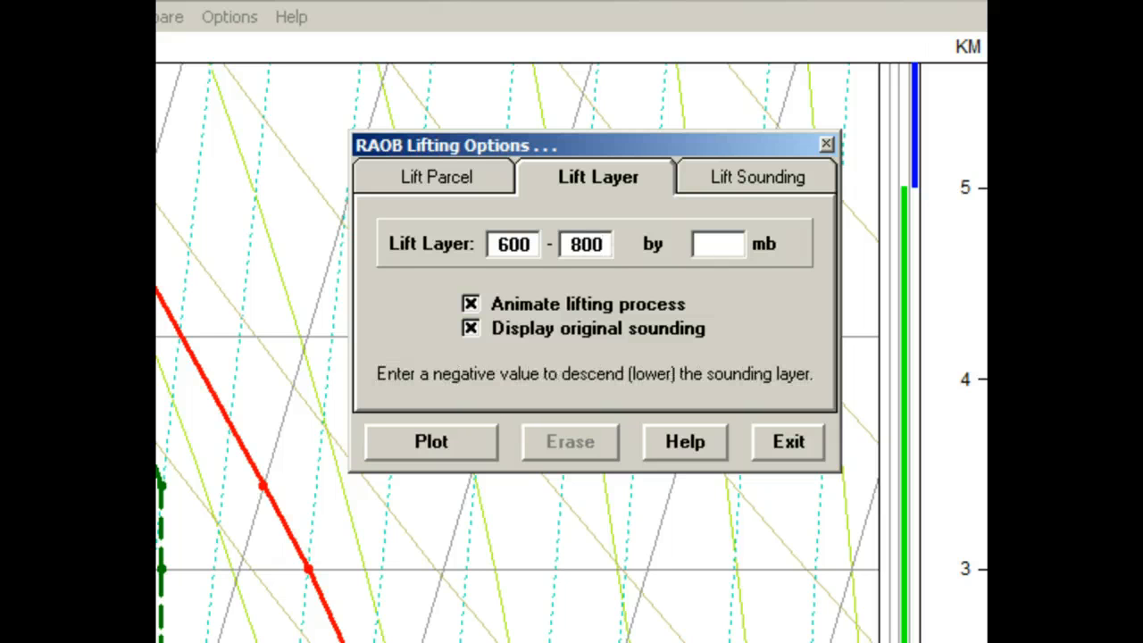
text(100)
key(Tab)
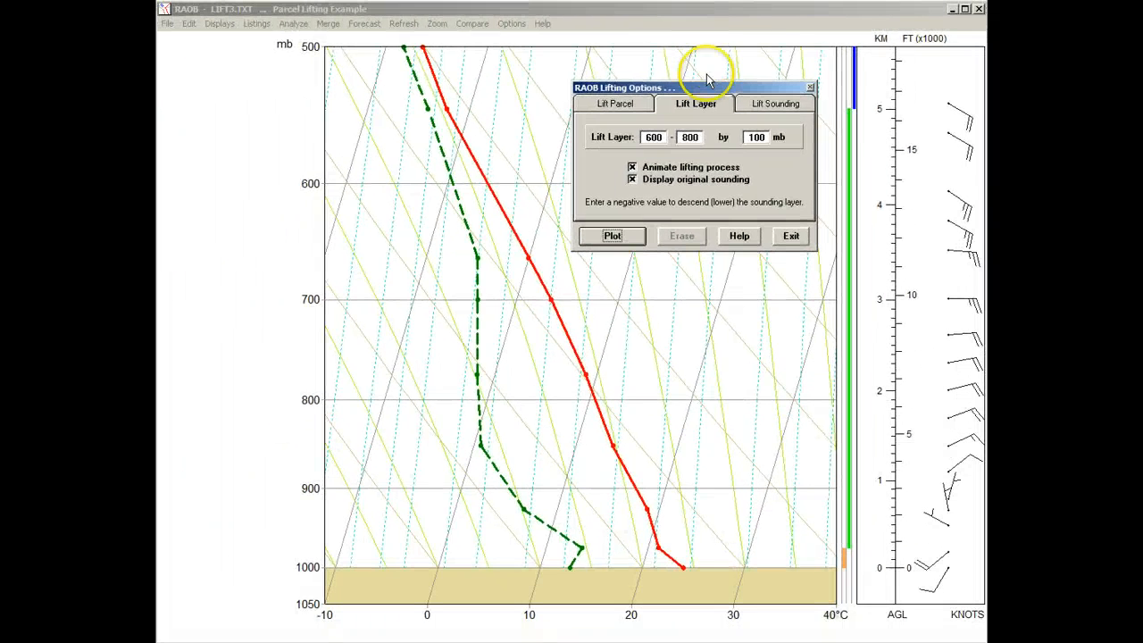
Move the lifting options dialog off the traces and run the animated layer lift twice, erasing the plot each time
drag(708, 86, 797, 431)
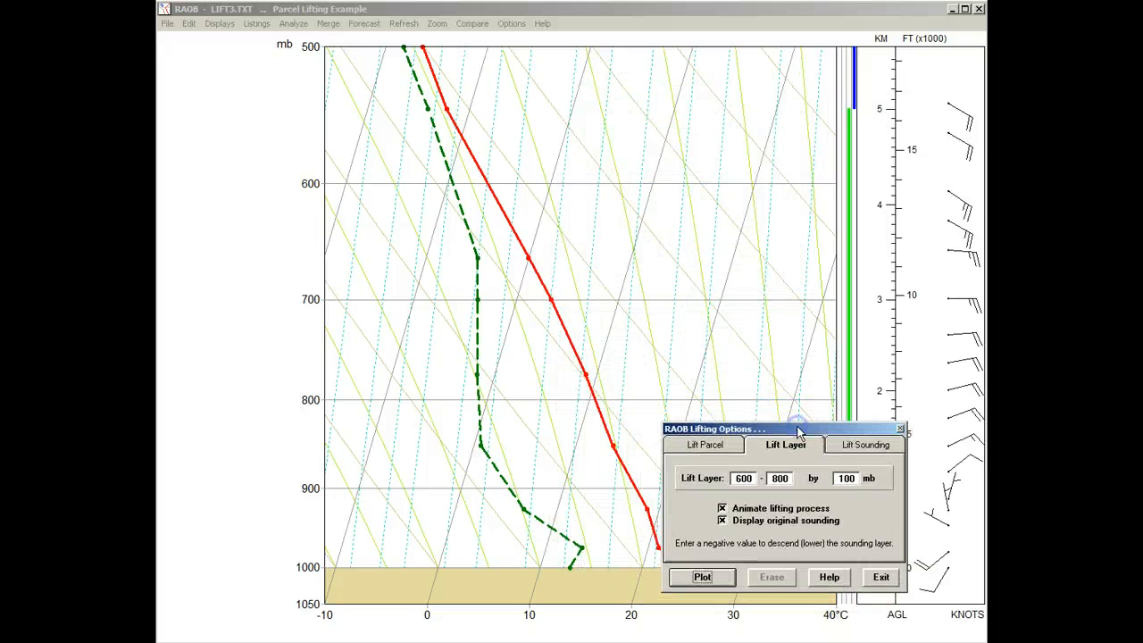
click(702, 577)
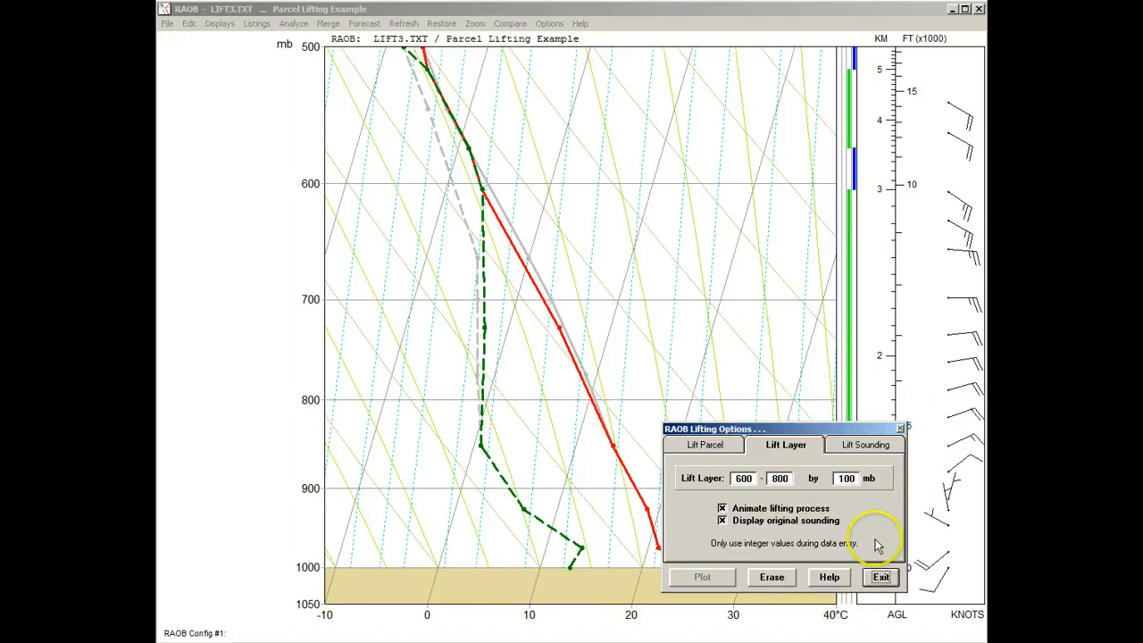
click(769, 576)
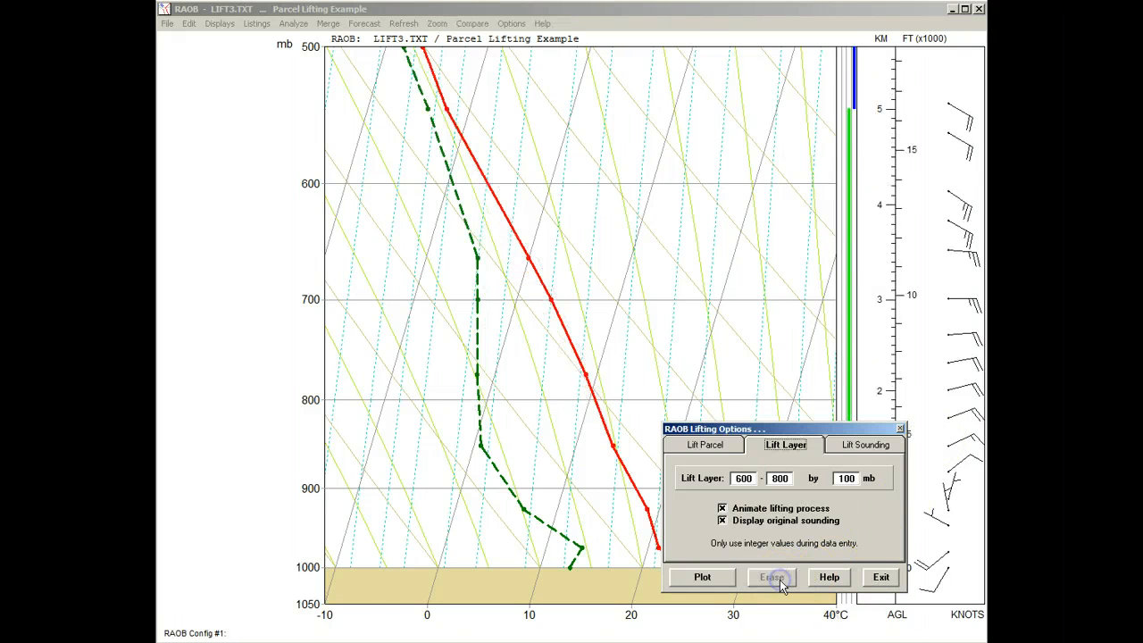
click(703, 576)
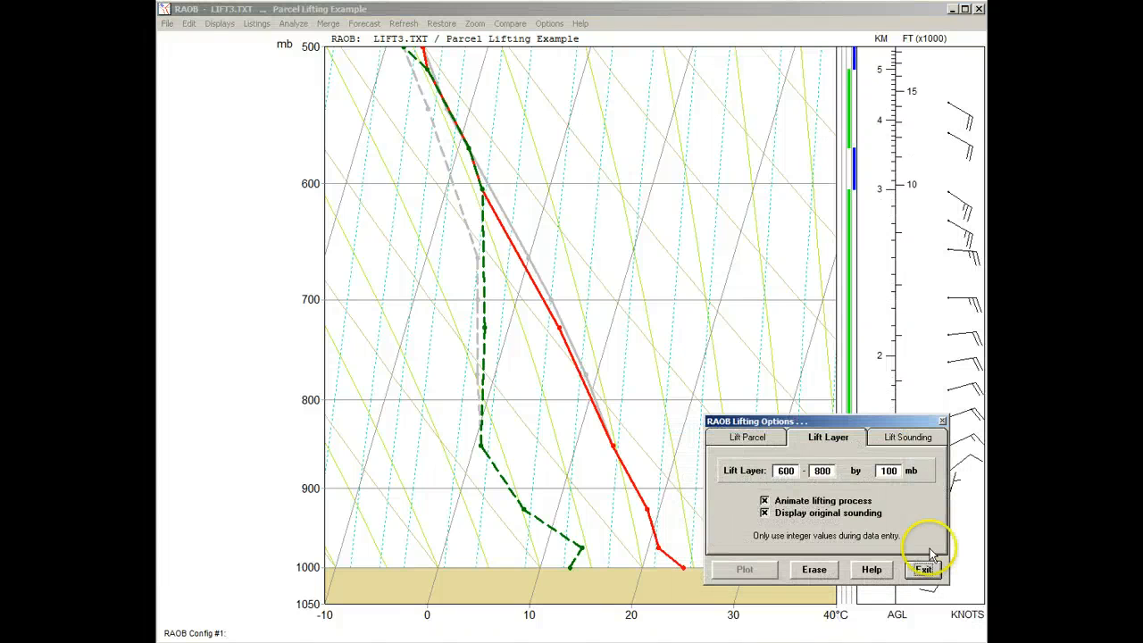
click(813, 569)
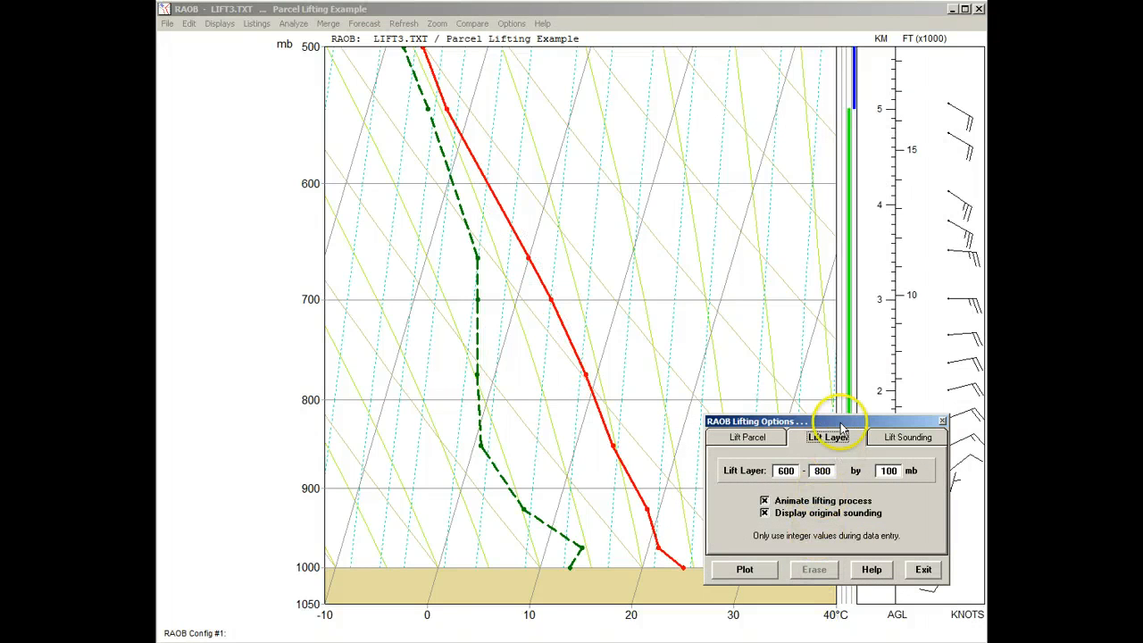
Move the lifting options dialog clear of the lower traces and set the layer lift to 800–1000 mb by -100 mb
drag(828, 422, 825, 69)
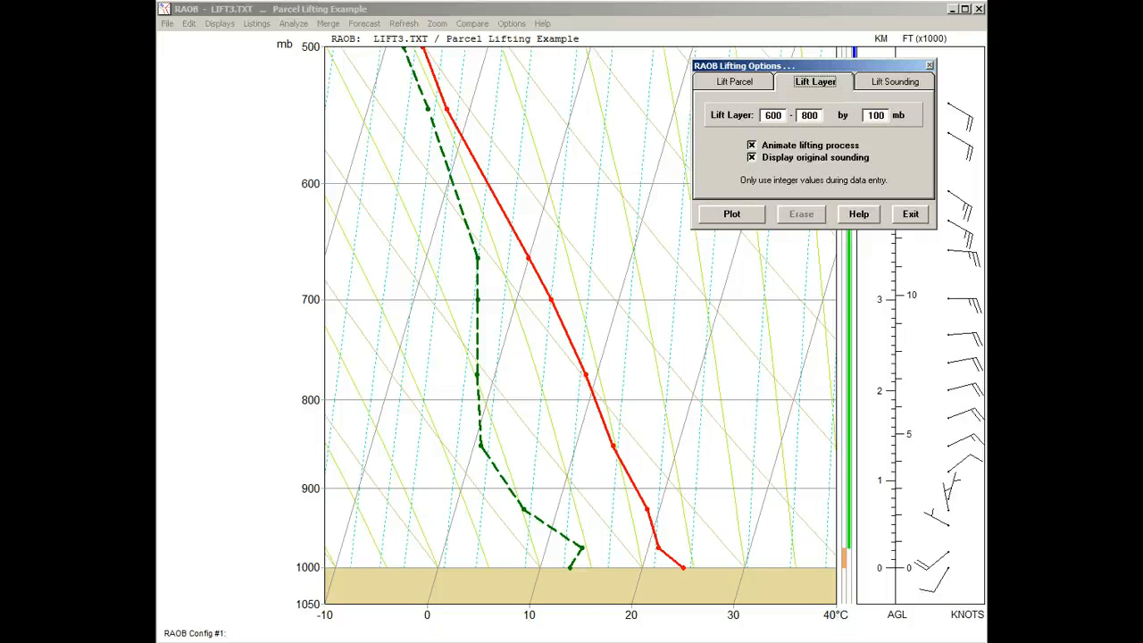
double_click(773, 115)
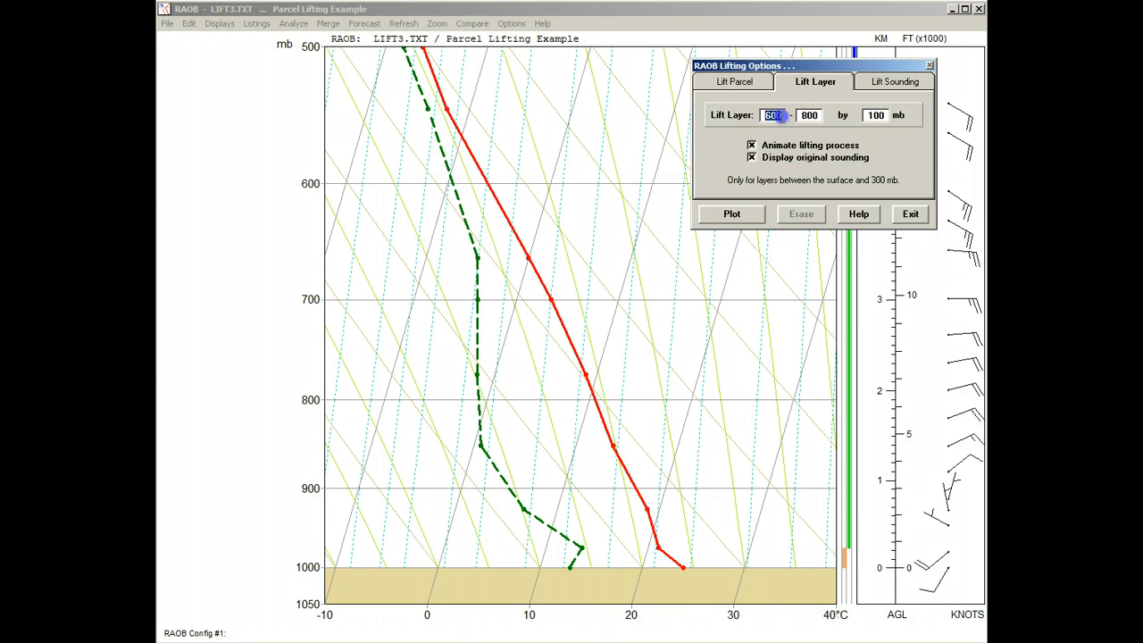
key(Delete)
double_click(808, 115)
key(Delete)
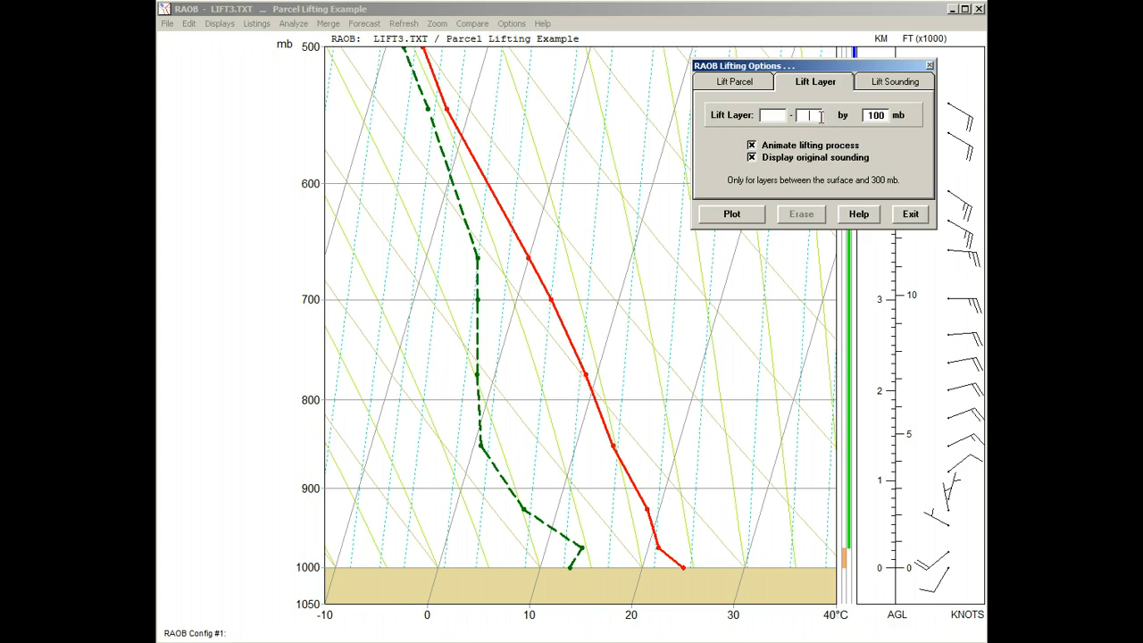
click(774, 115)
text(8)
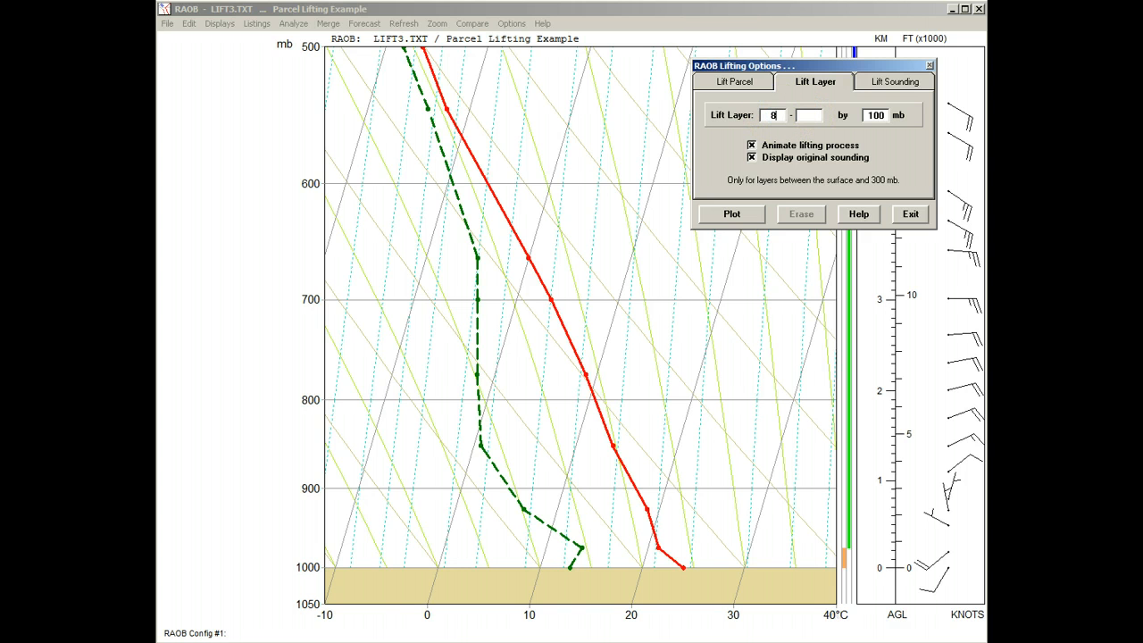
text(001000)
click(869, 115)
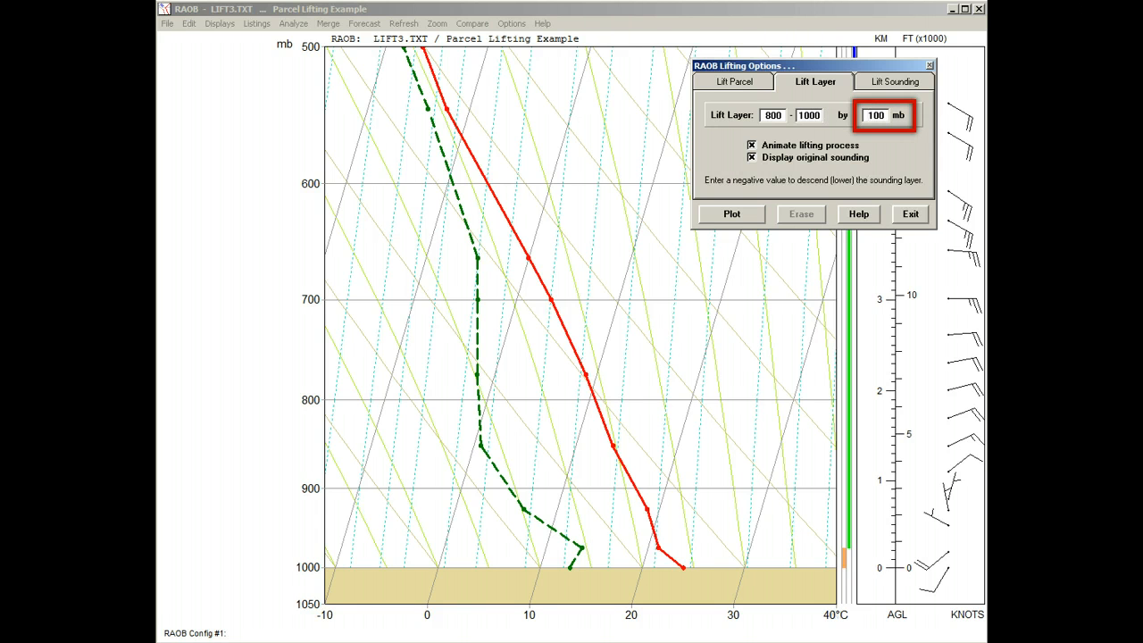
text(-)
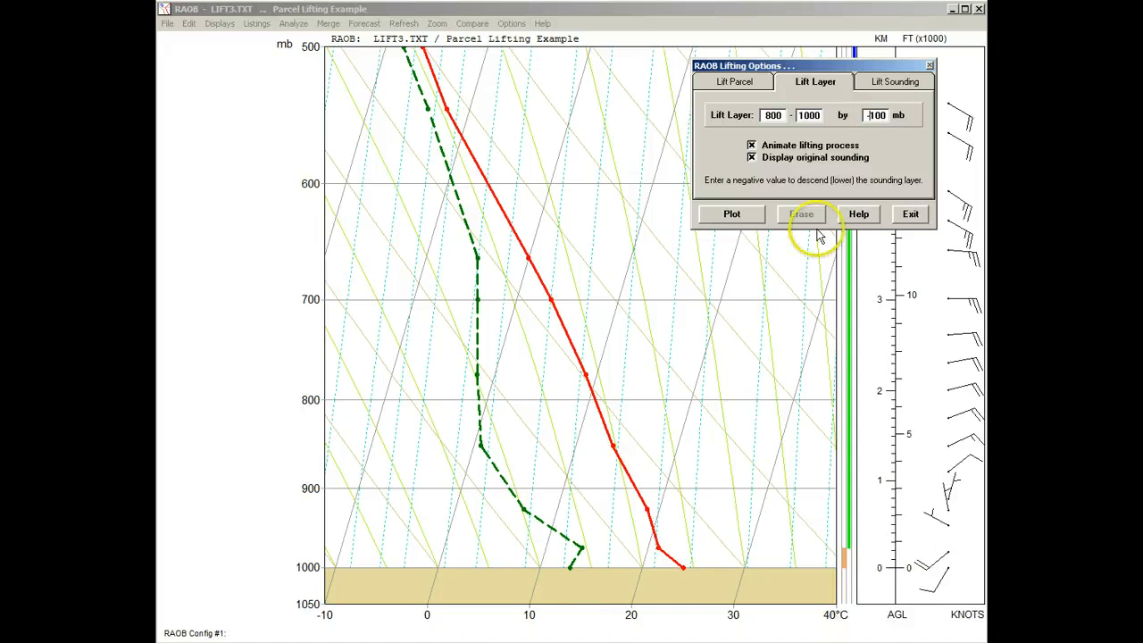
Run the animated descent of the 800–1000 mb layer twice, erasing the plot each time
click(729, 214)
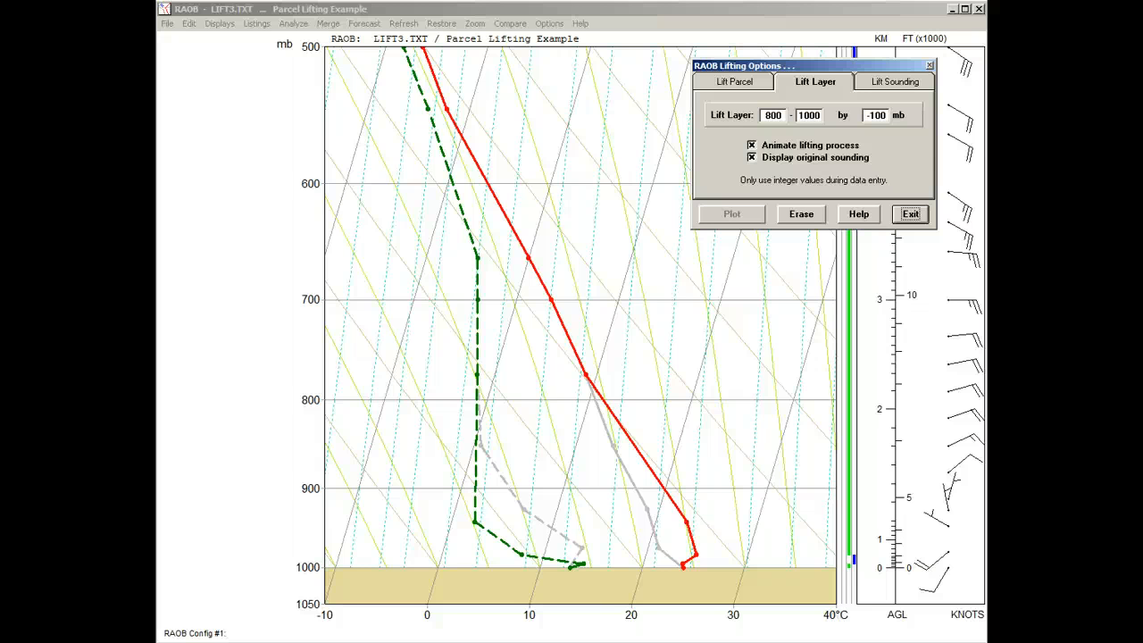
click(801, 214)
click(741, 220)
click(801, 215)
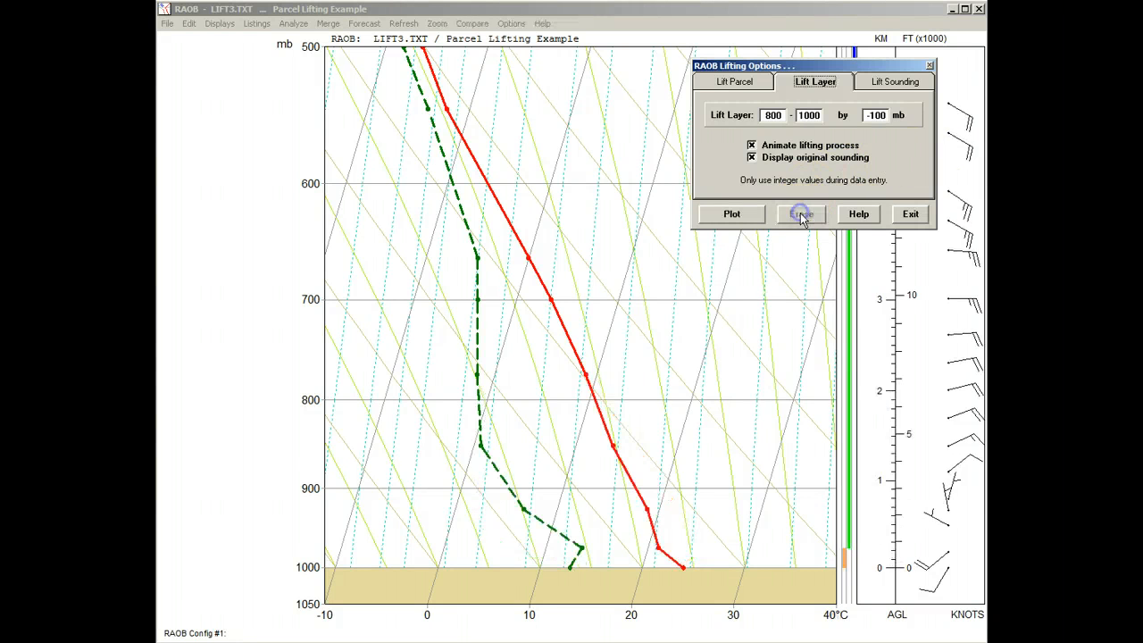
Plot an animated lift of the entire sounding by 50 mb
click(879, 83)
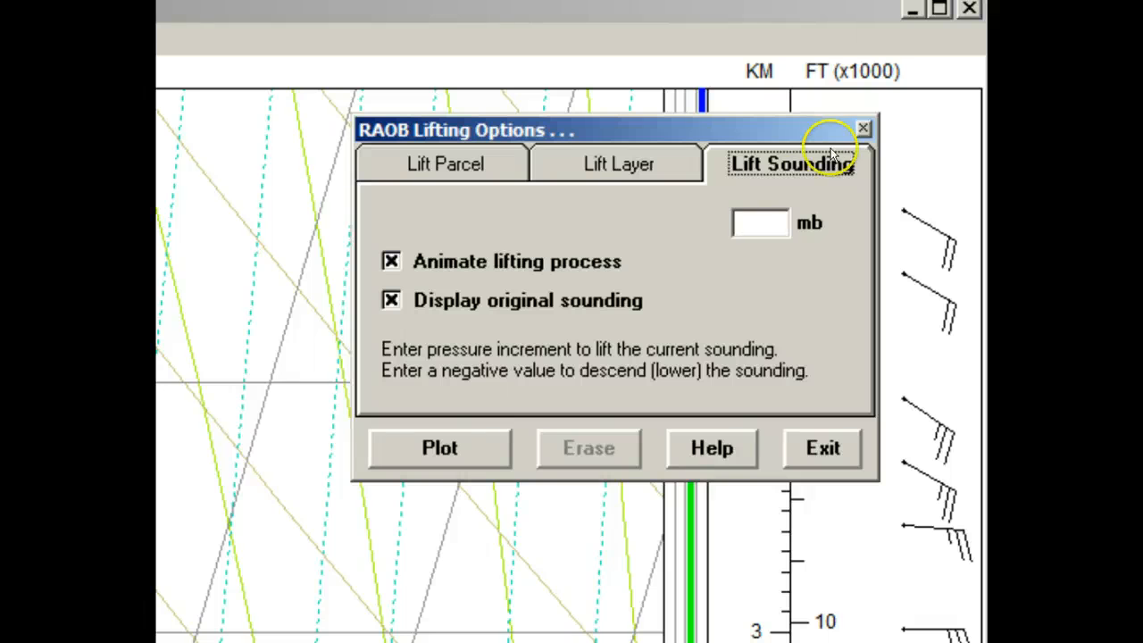
click(760, 225)
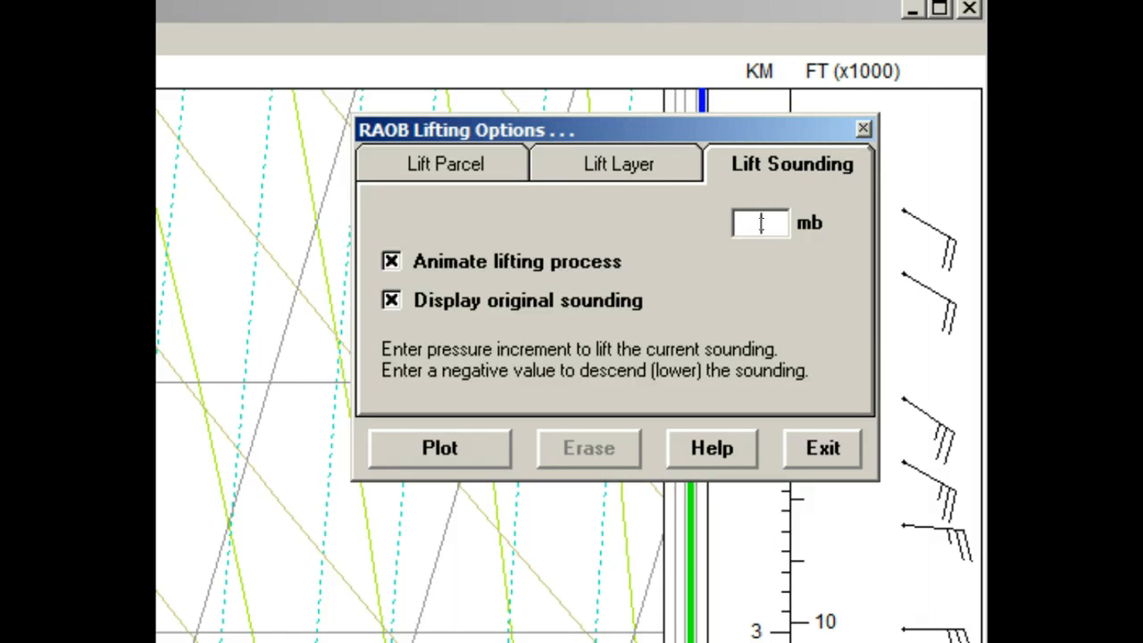
text(50)
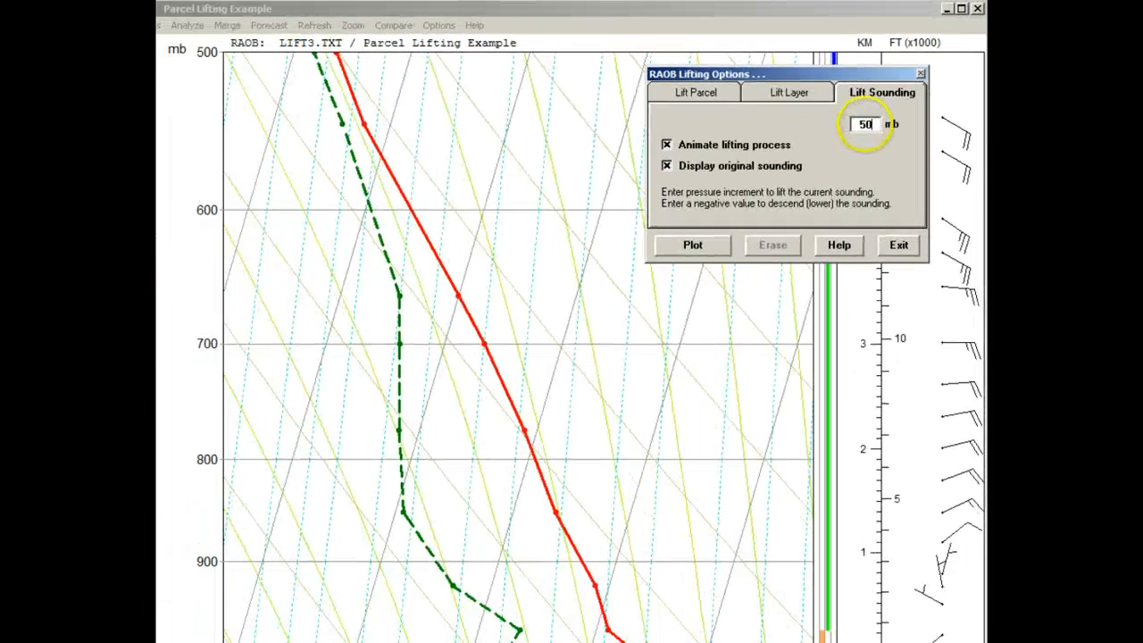
click(693, 244)
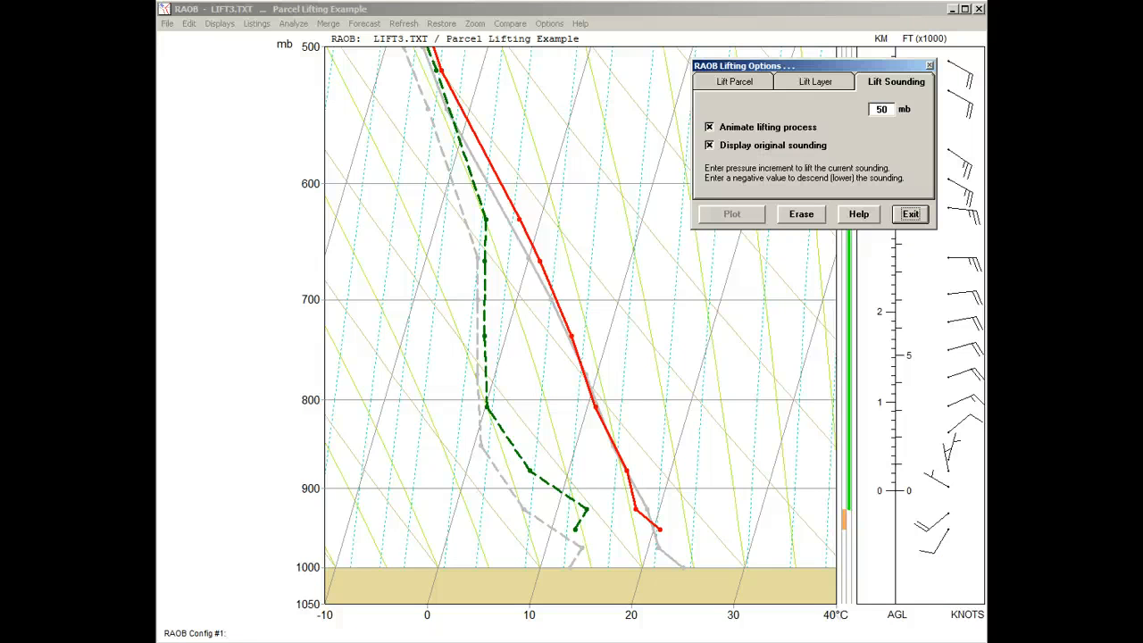
Erase the lifted sounding and plot an animated descent of the entire sounding using -50 mb
click(799, 214)
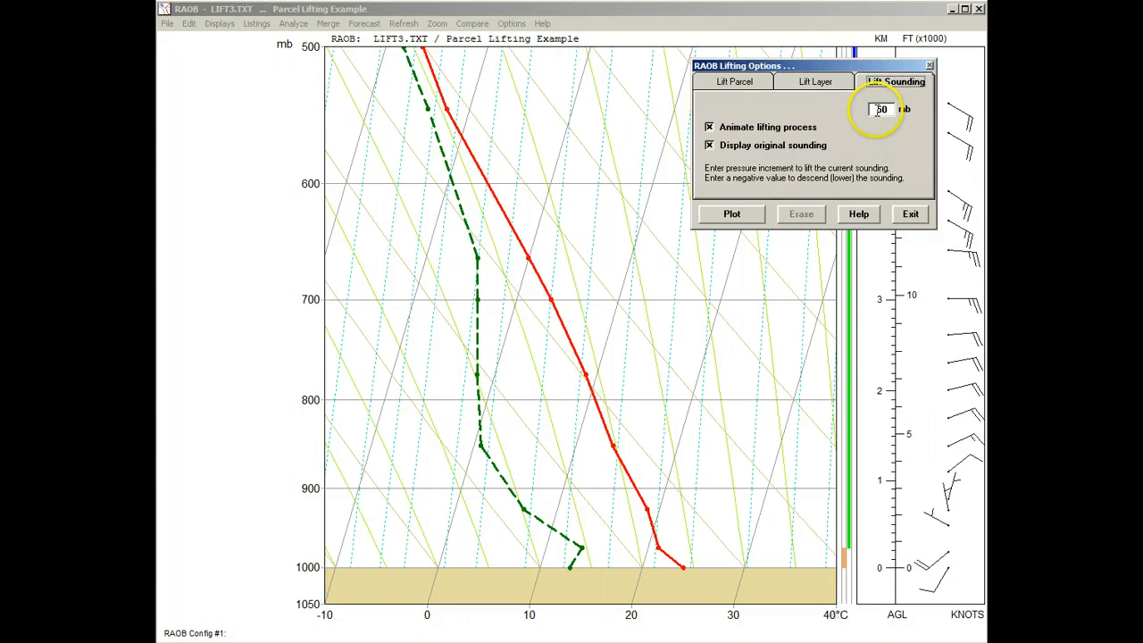
text(-)
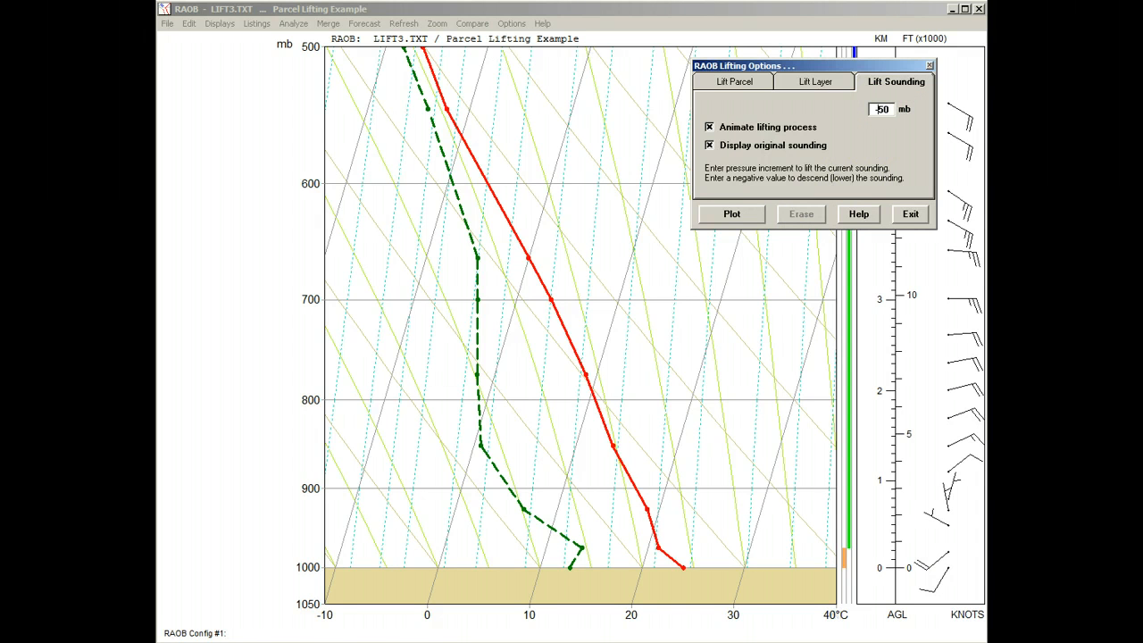
click(731, 214)
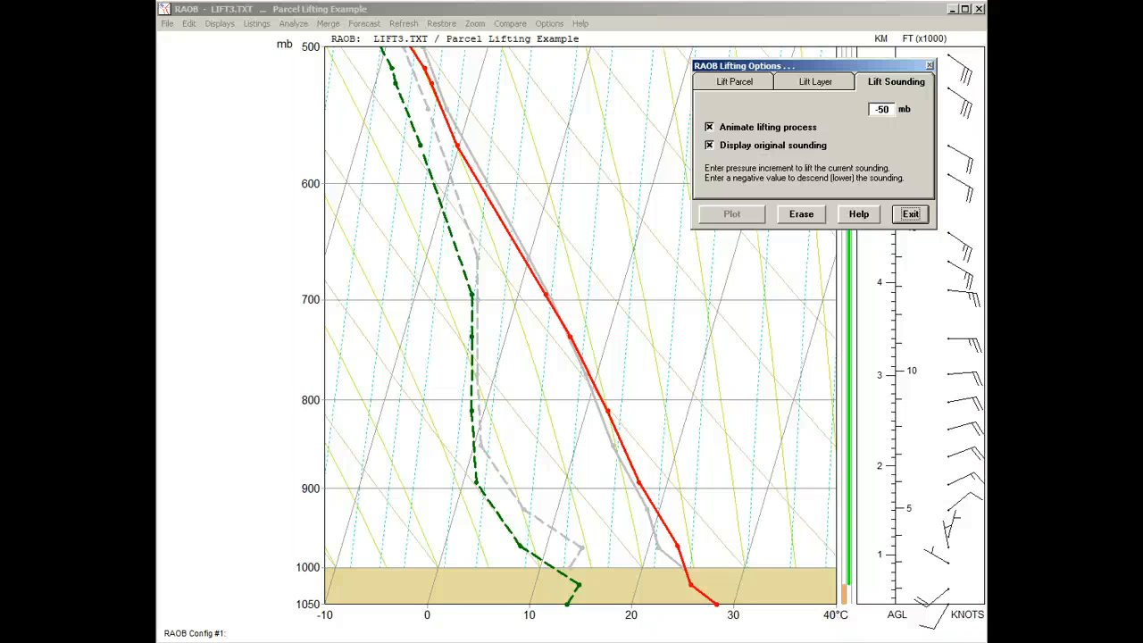
Close the lifting options and analysis dialogs and restore the original sounding
click(909, 213)
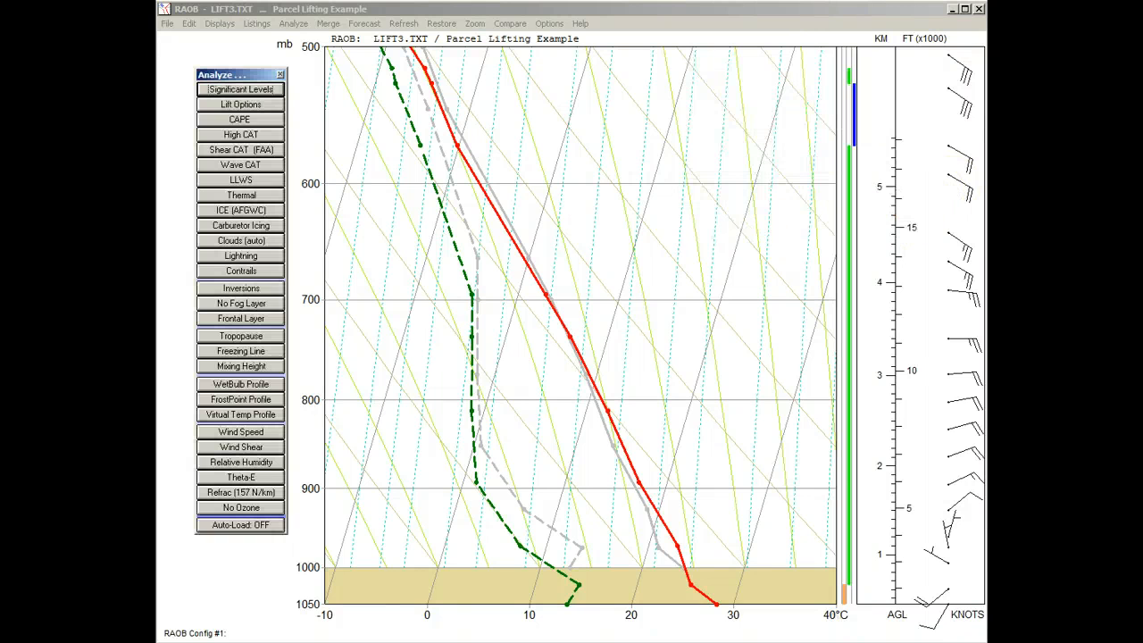
click(280, 75)
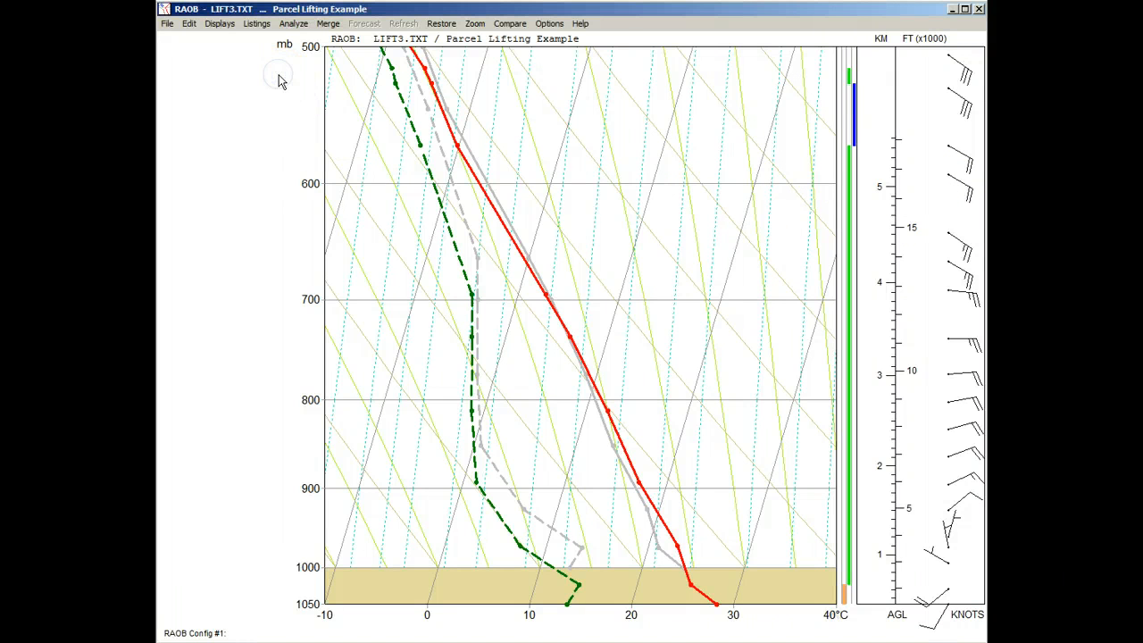
click(441, 23)
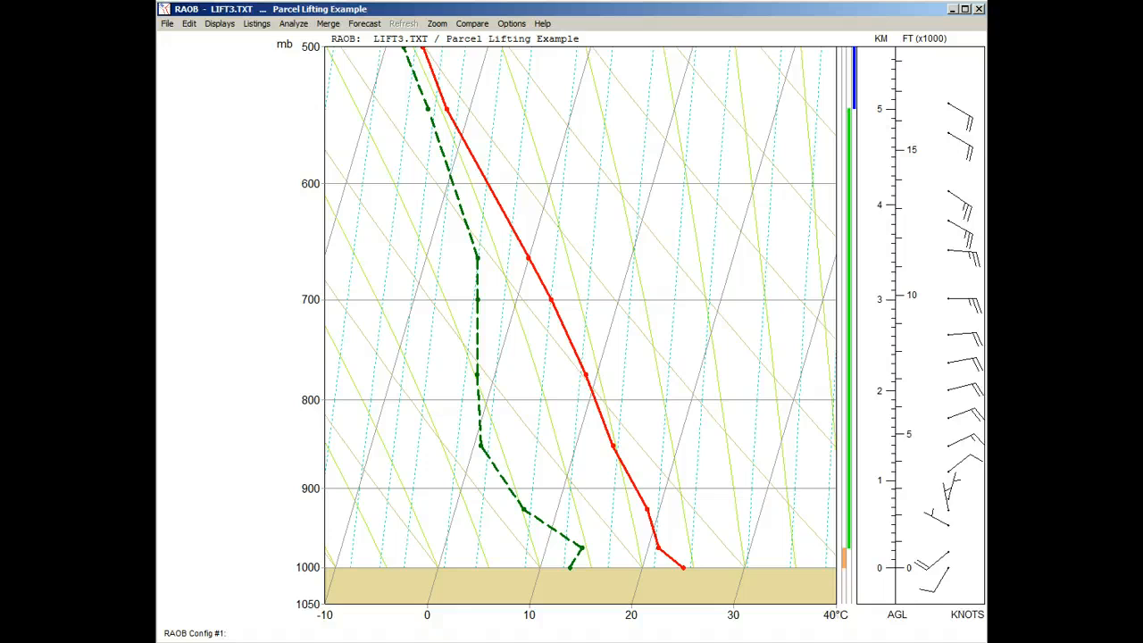